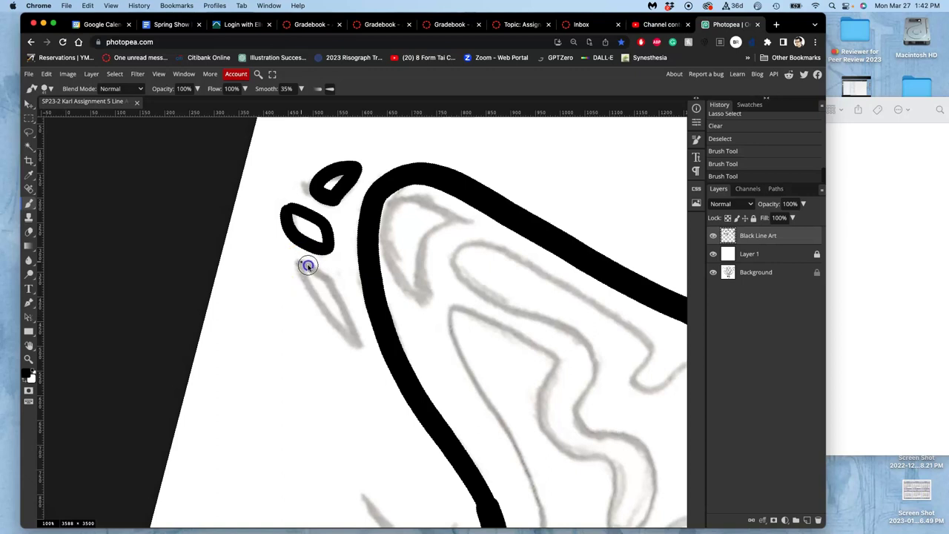
Set the brush size to 17 px and trace the lowest small leaf shape outside the left ear in black
drag(308, 266, 308, 267)
key(super+z)
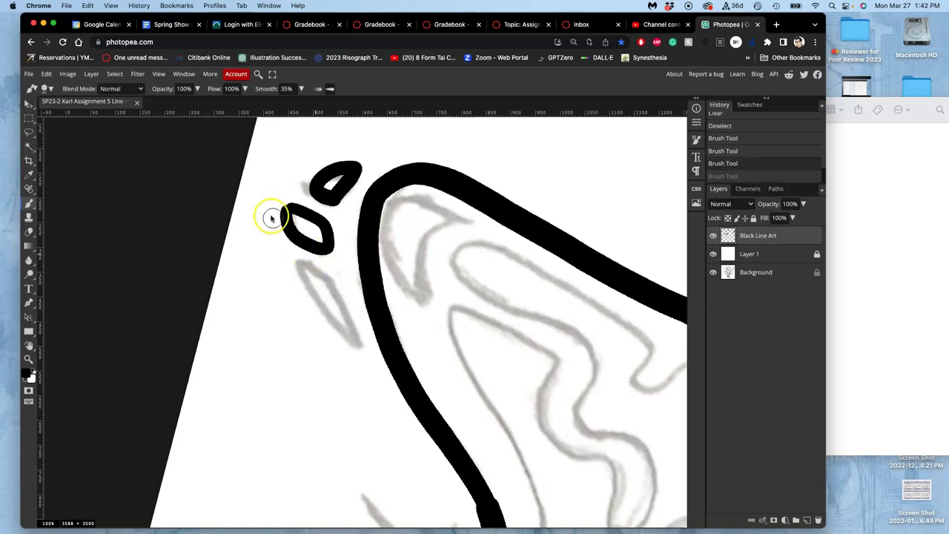
click(51, 89)
drag(102, 116, 110, 119)
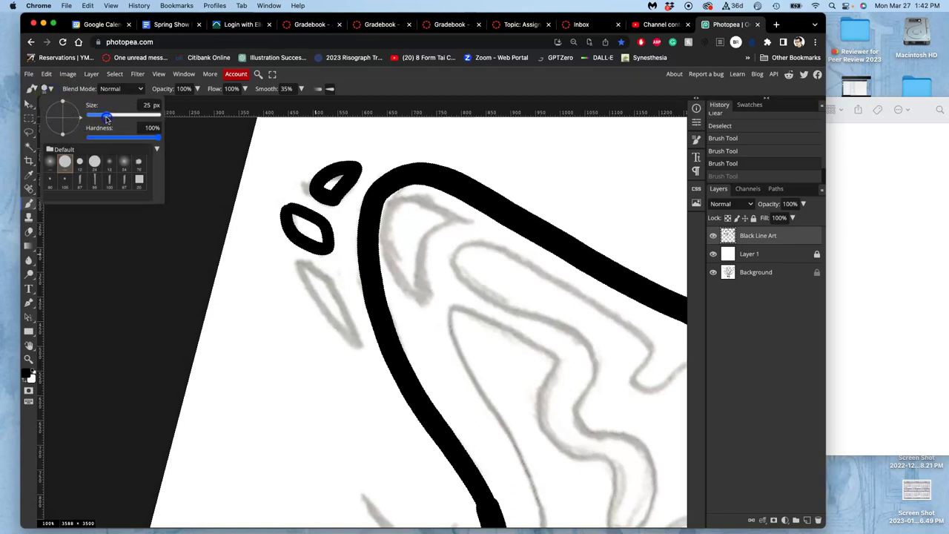
click(299, 264)
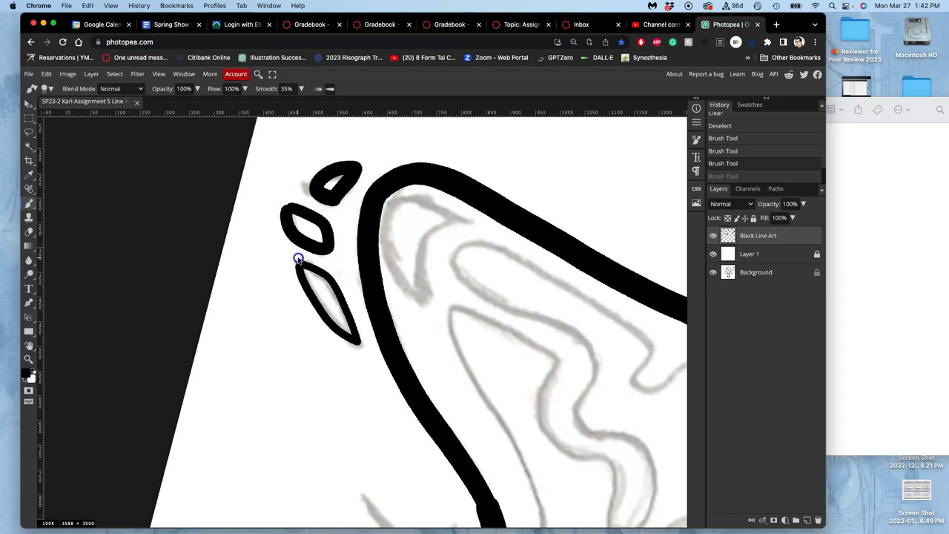
drag(298, 258, 298, 260)
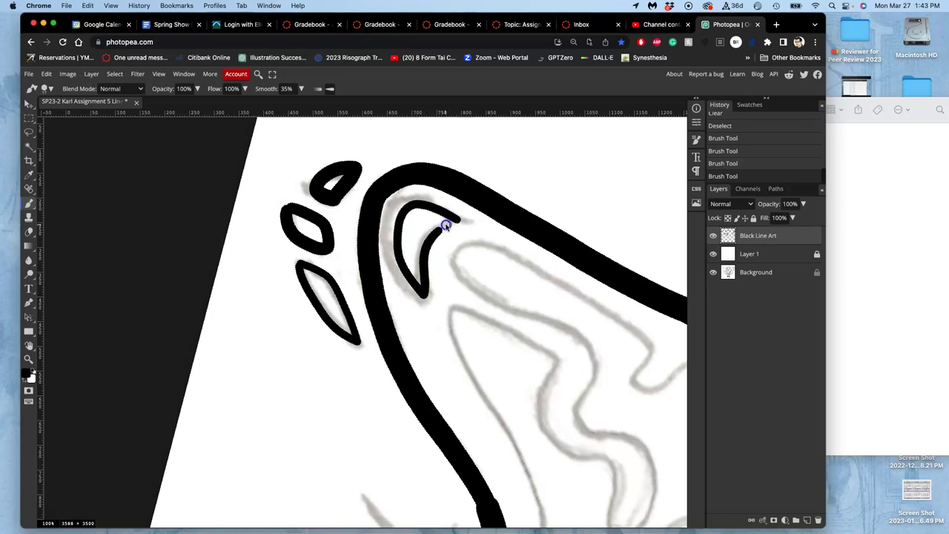
Finish tracing the crescent inside the left ear tip and fill the gap at its pointed right corner
drag(459, 221, 455, 221)
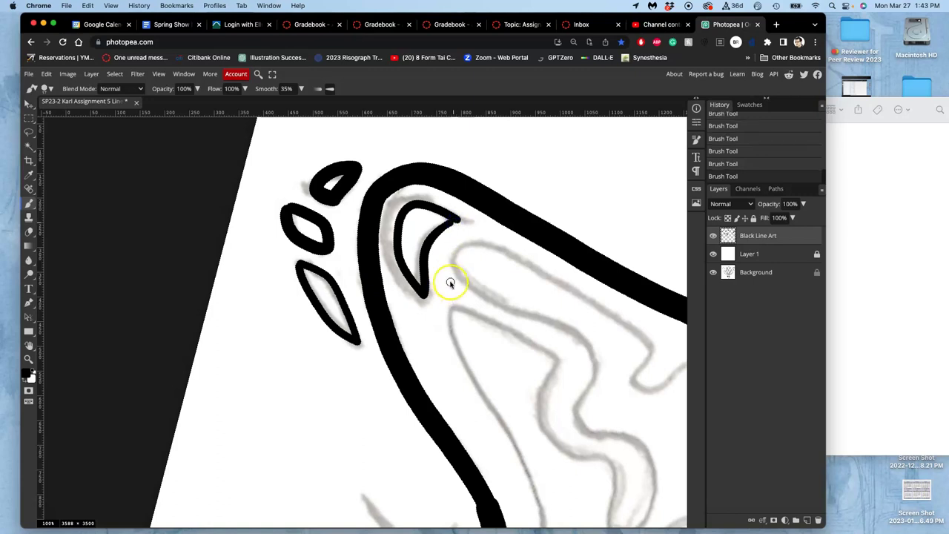
key(super+equal)
key(super+equal)
scroll(445, 256, down, 5)
scroll(487, 216, right, 10)
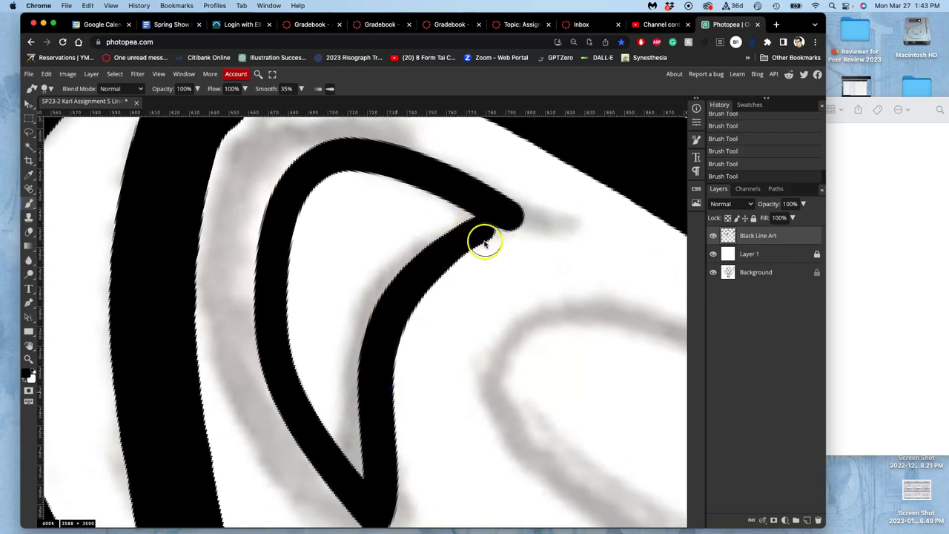
drag(496, 230, 502, 239)
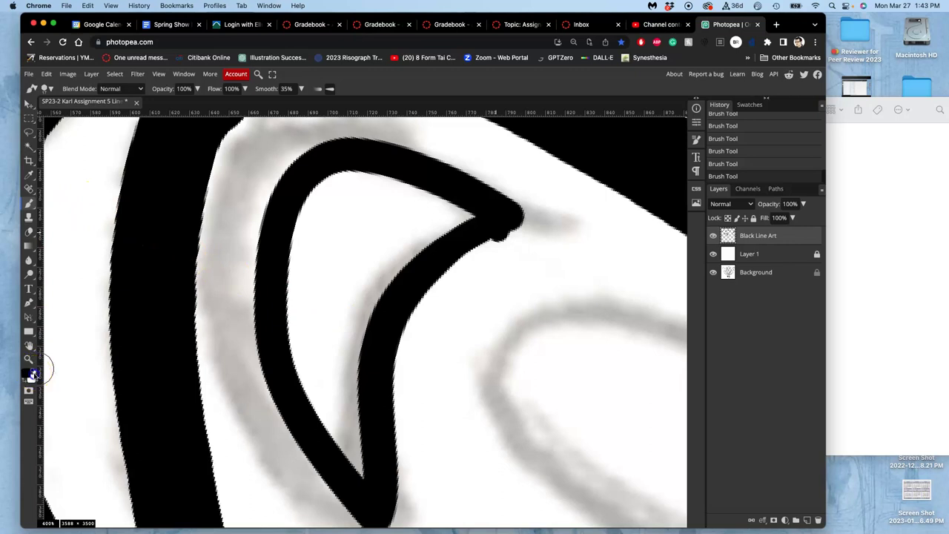
Set the foreground colour to white (ffffff) and paint away the bump beneath the crescent's right corner
click(33, 372)
click(28, 376)
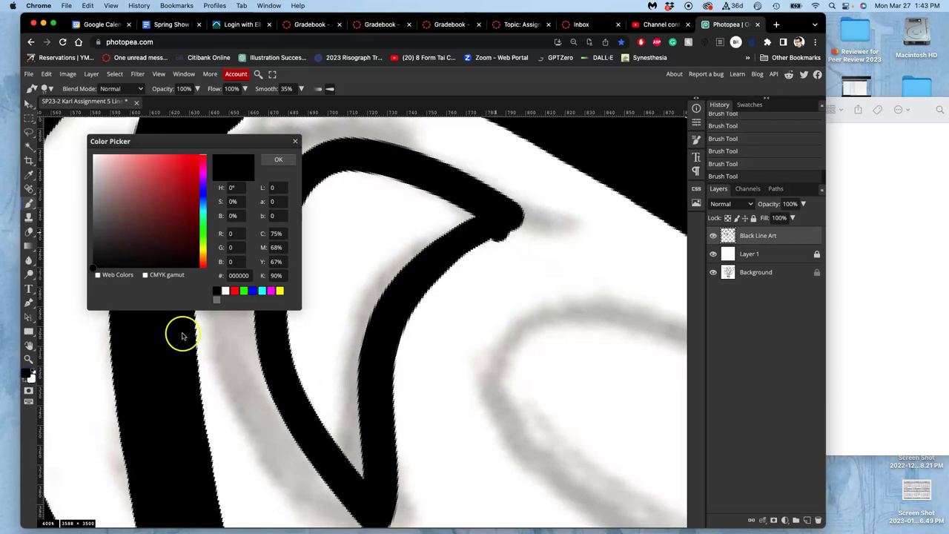
click(226, 291)
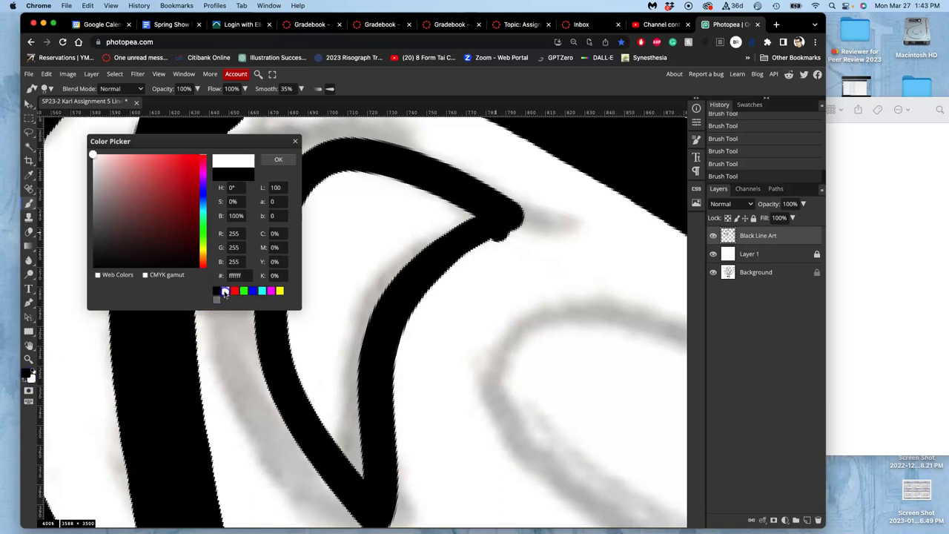
click(511, 242)
click(511, 260)
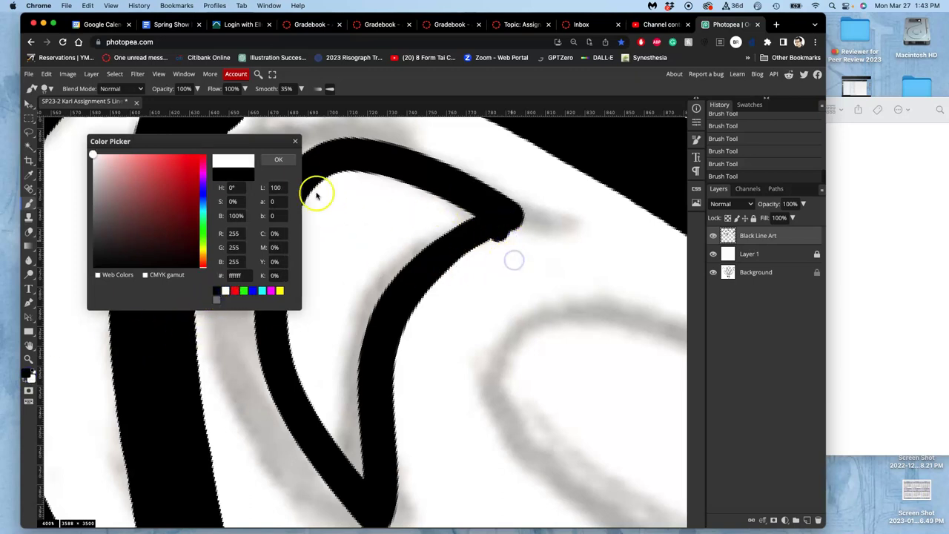
click(281, 159)
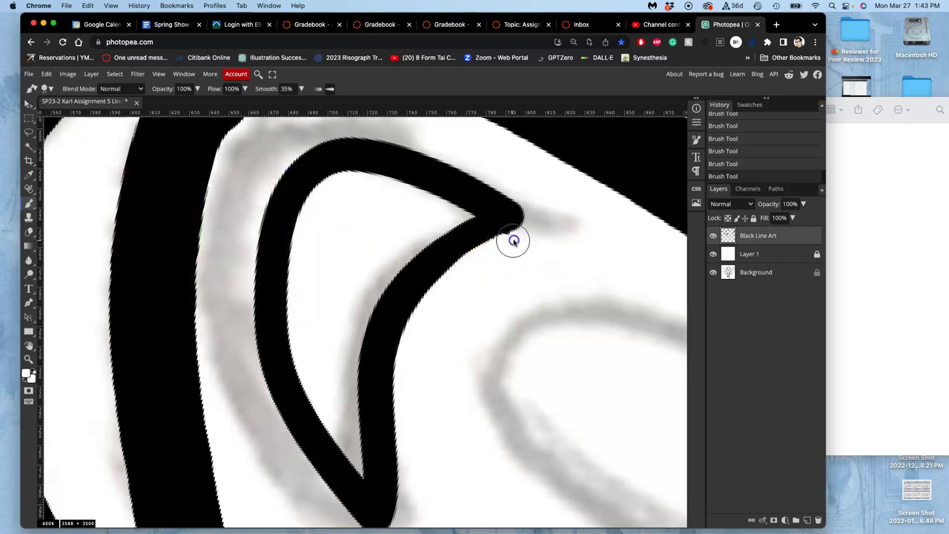
drag(515, 240, 536, 229)
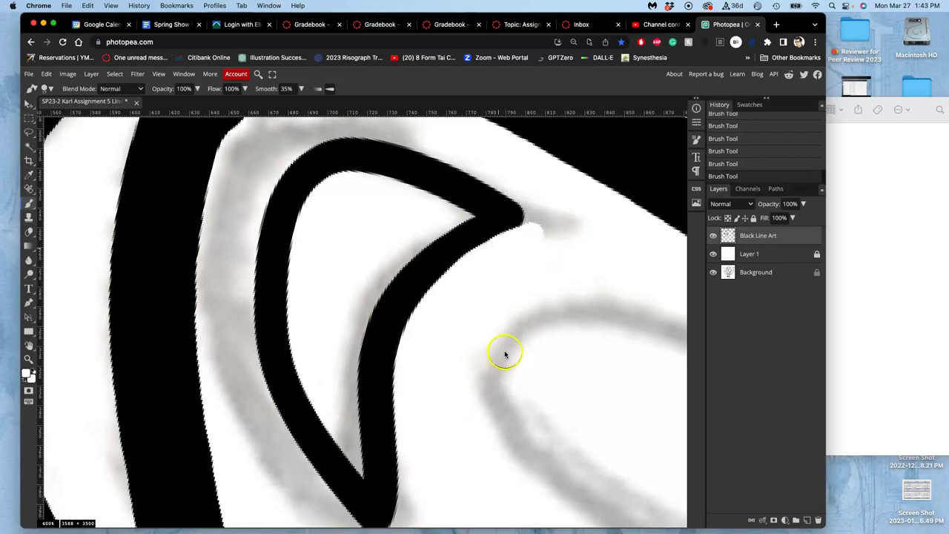
Smooth both edges of the thick outline near the base of the left ear with white brush strokes
key(ctrl+0)
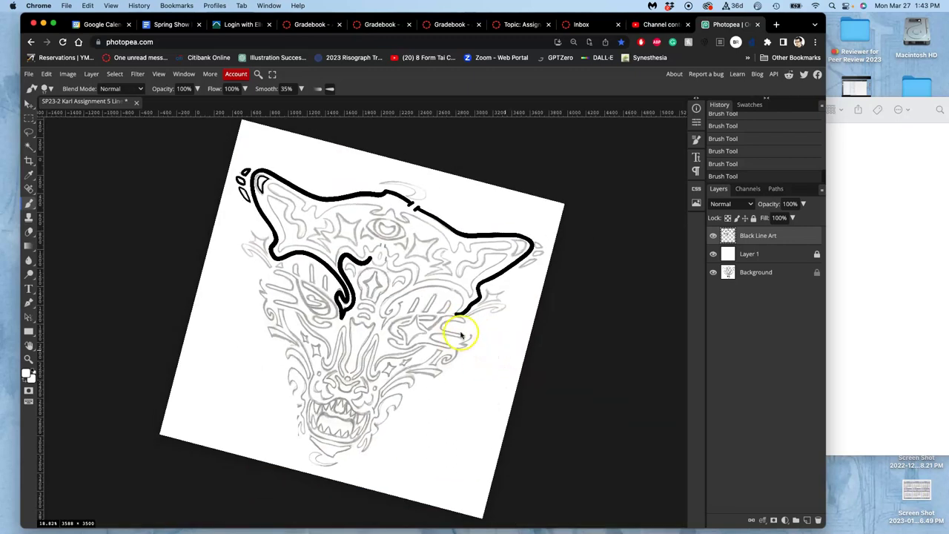
scroll(461, 337, up, 5)
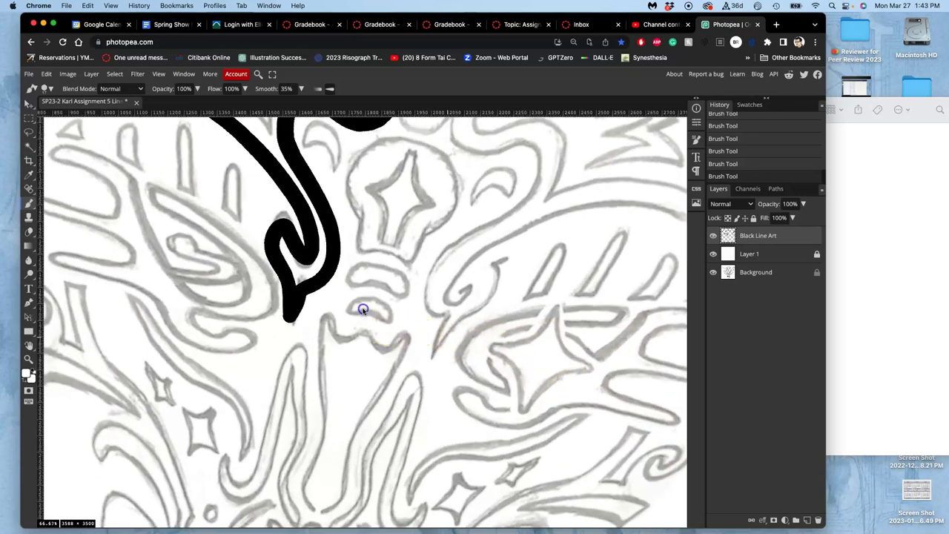
scroll(360, 311, up, 3)
scroll(407, 408, up, 3)
scroll(408, 408, left, 2)
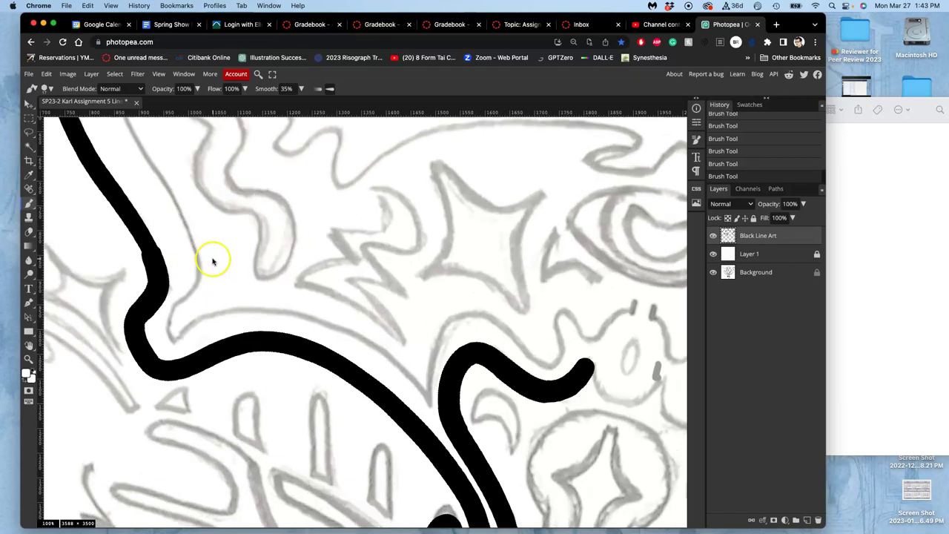
scroll(211, 261, up, 3)
scroll(334, 267, left, 6)
scroll(334, 267, up, 3)
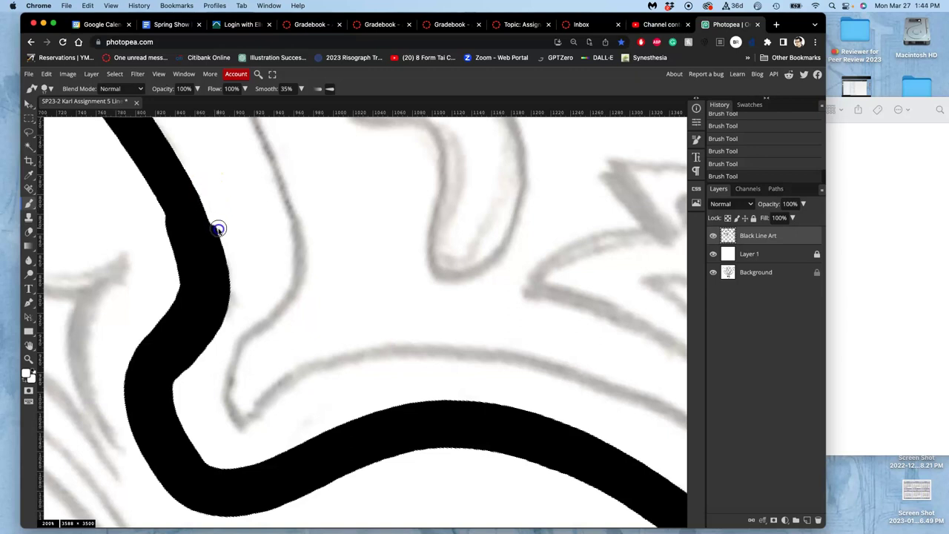
drag(230, 260, 241, 314)
mouse_move(157, 215)
mouse_down()
mouse_move(172, 284)
mouse_move(151, 212)
mouse_up()
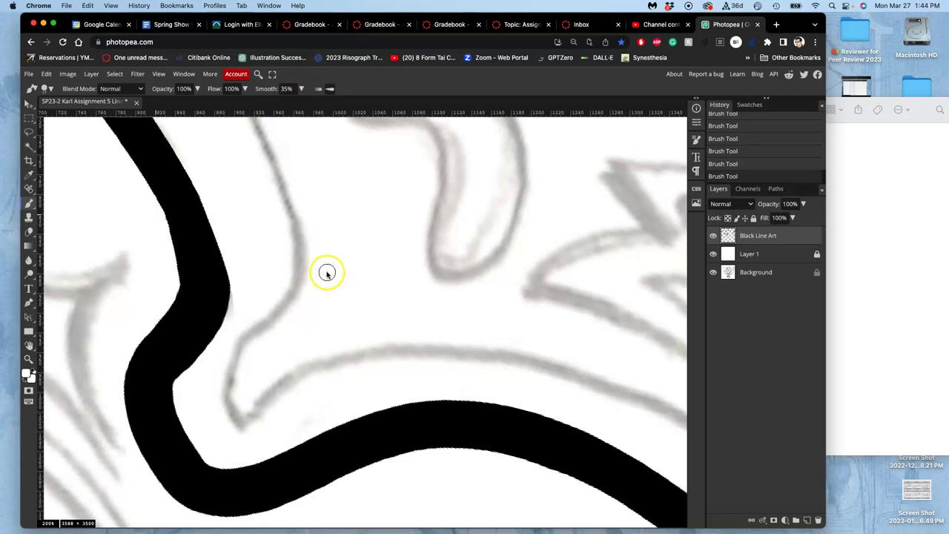
Set the brush size to 35 px
key(super+minus)
key(super+minus)
key(super+minus)
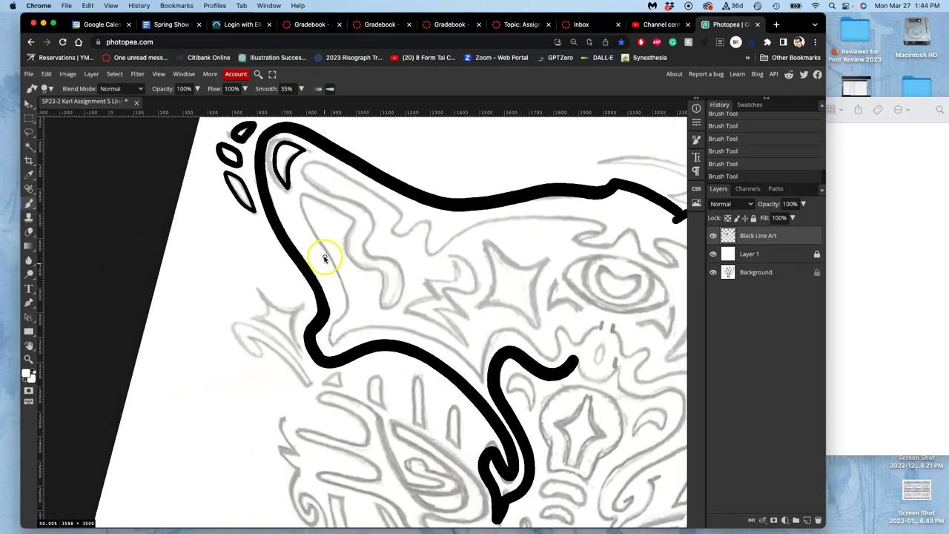
drag(439, 261, 303, 263)
scroll(302, 263, right, 5)
scroll(303, 262, down, 4)
scroll(375, 190, up, 3)
scroll(376, 218, left, 5)
scroll(399, 225, up, 1)
scroll(400, 225, left, 1)
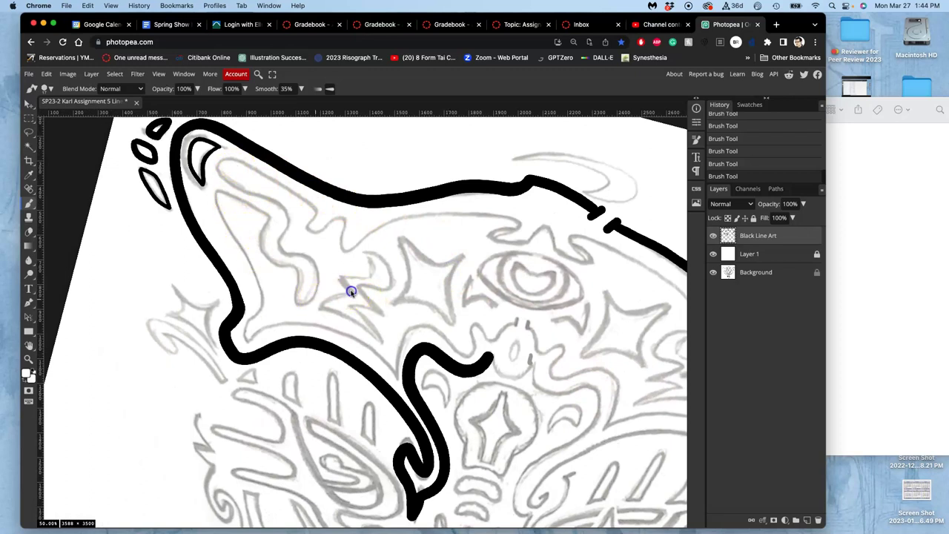
drag(351, 292, 340, 279)
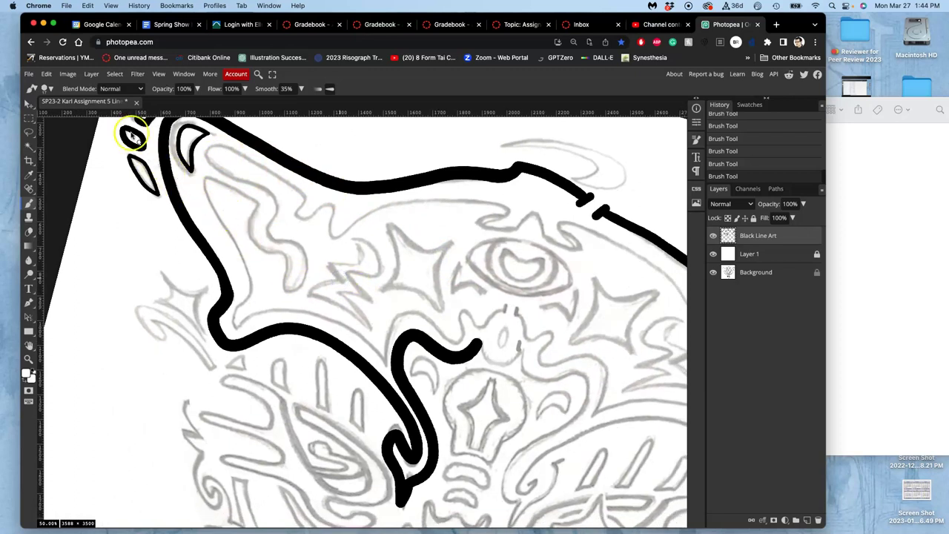
click(46, 89)
drag(106, 117, 108, 117)
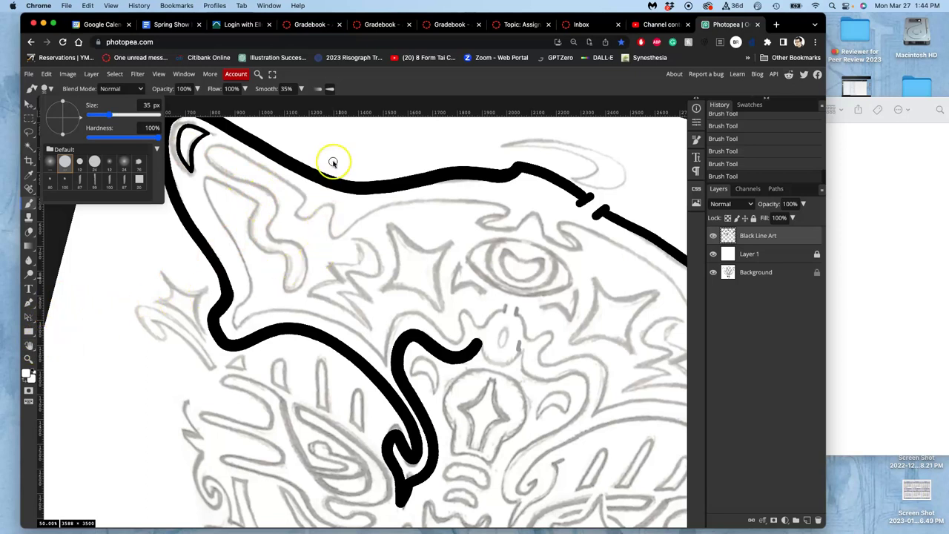
Rotate the canvas view to an angle of 25° and switch back to the Brush tool
key(super+minus)
drag(334, 147, 335, 147)
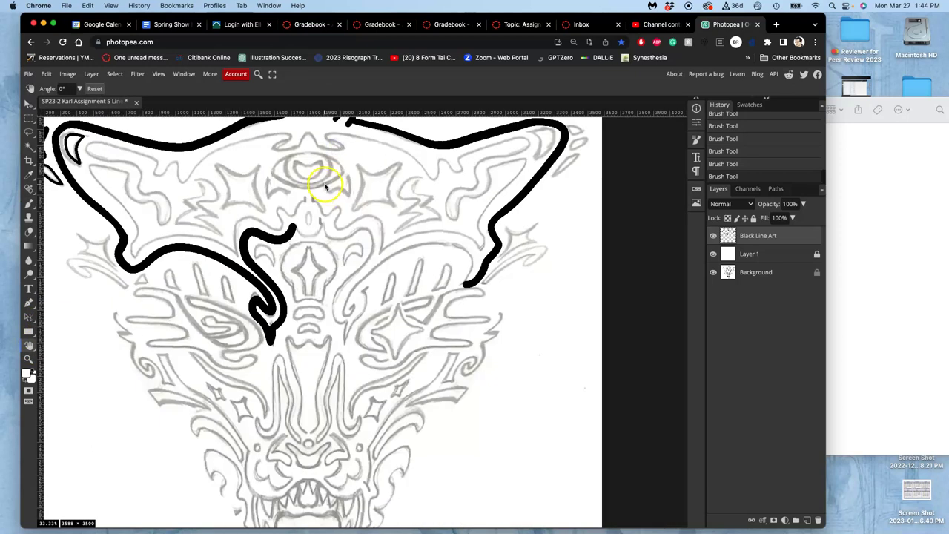
drag(322, 187, 409, 282)
drag(375, 234, 404, 245)
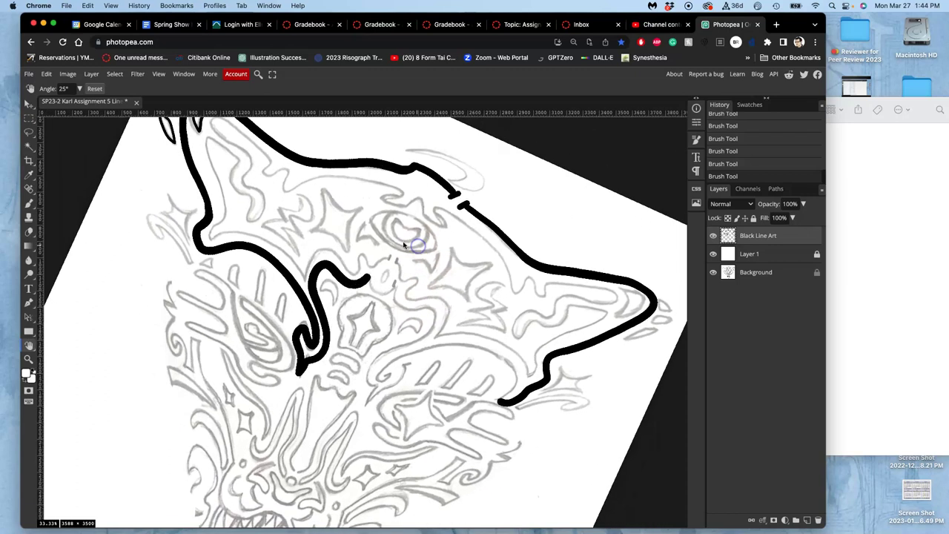
click(29, 202)
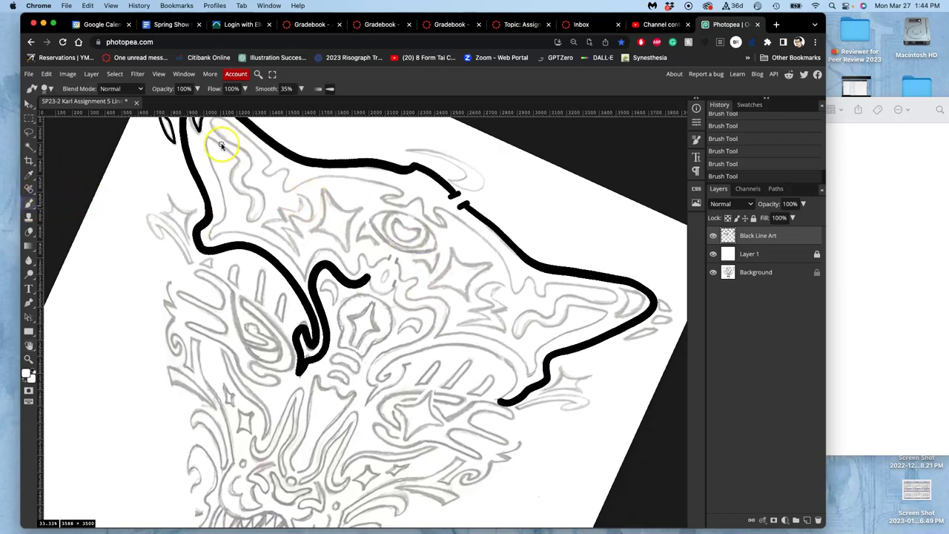
Undo the stray white stroke across the left ear and restore black as the foreground colour
key(super+plus)
key(super+plus)
drag(272, 182, 373, 374)
scroll(373, 374, up, 3)
scroll(372, 374, left, 3)
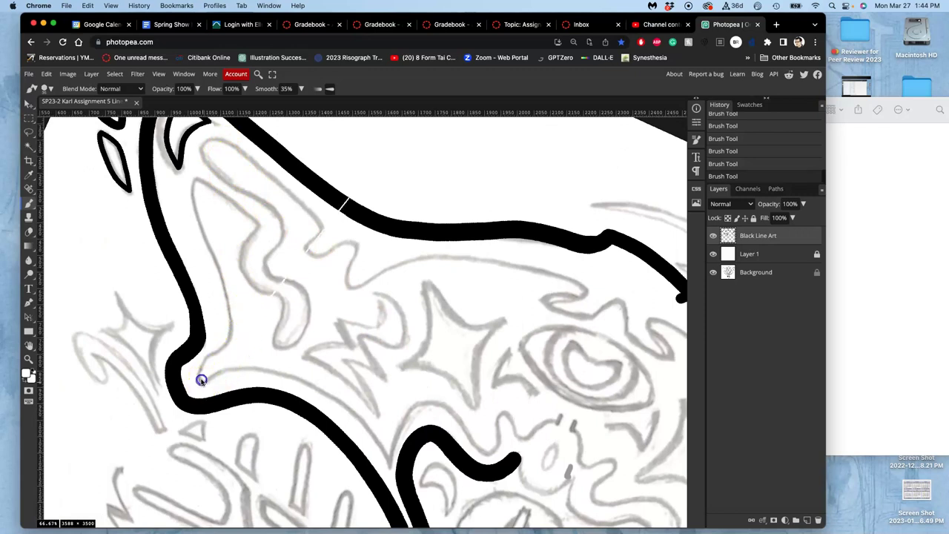
key(super+z)
click(33, 370)
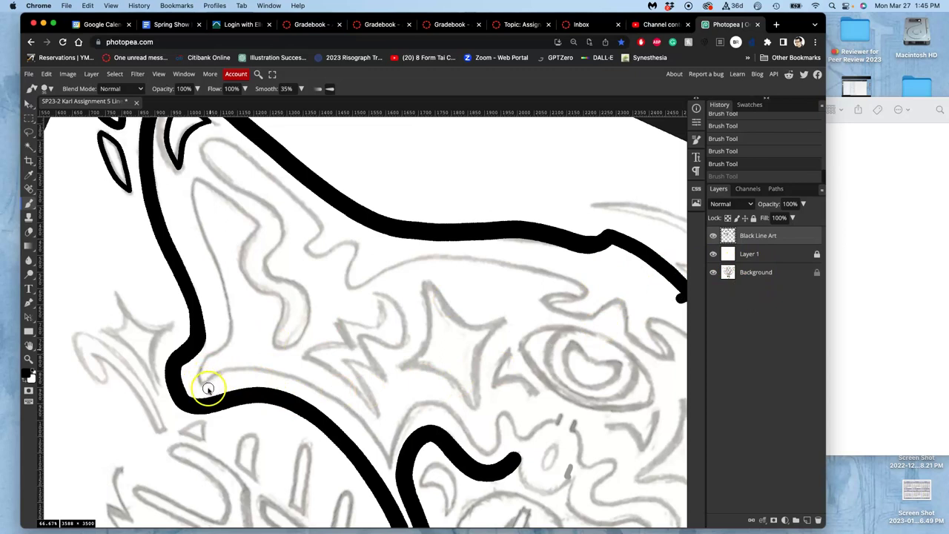
Trace the wavy contour inside the left ear in black and continue the line across the forehead to just above the central eye
drag(204, 385, 204, 386)
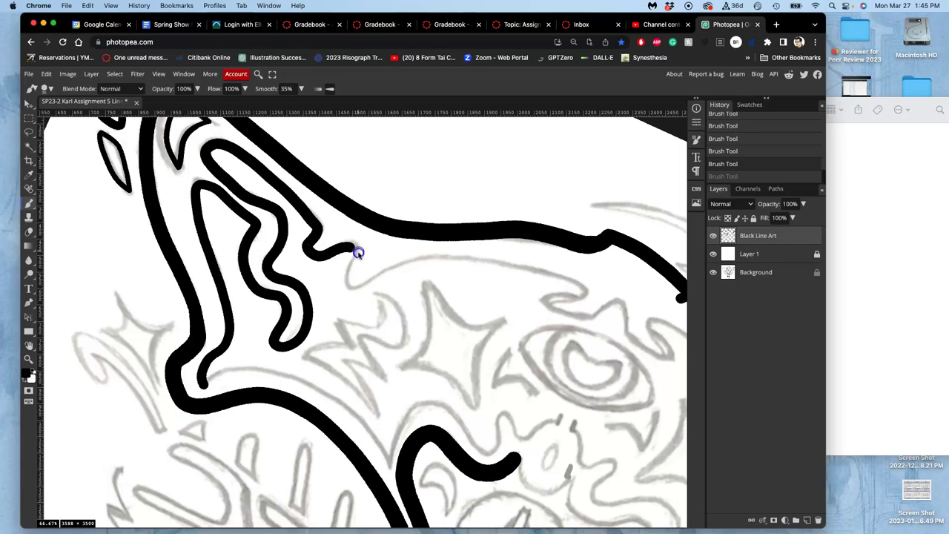
drag(361, 288, 385, 272)
drag(464, 260, 563, 284)
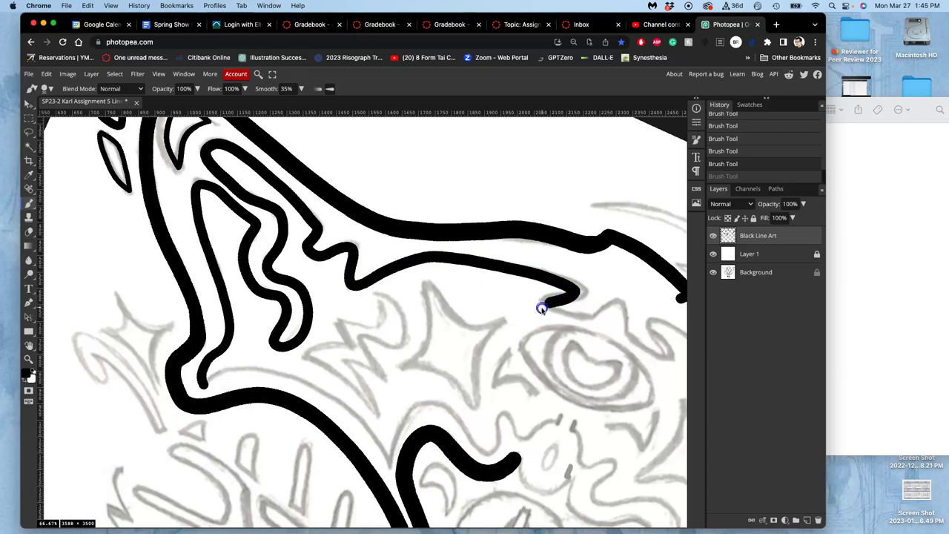
drag(562, 311, 589, 317)
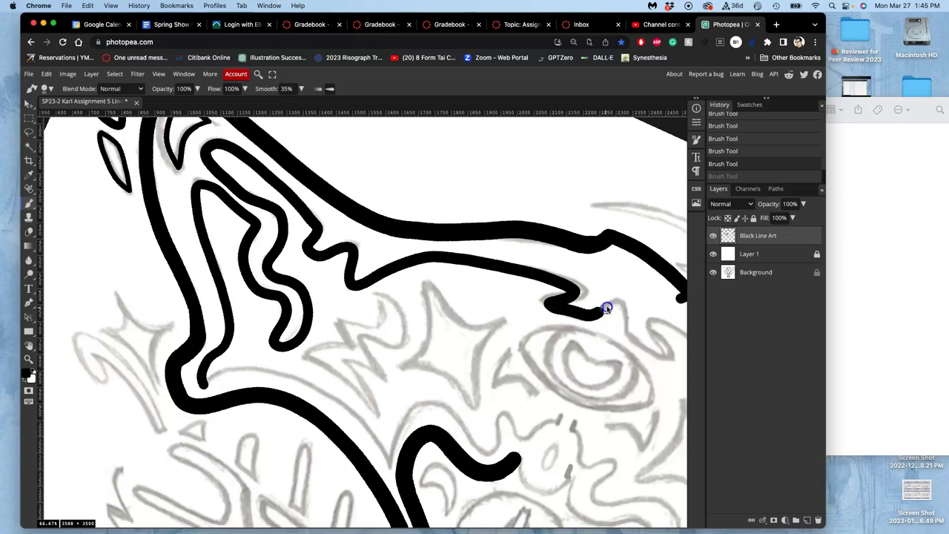
drag(607, 307, 627, 298)
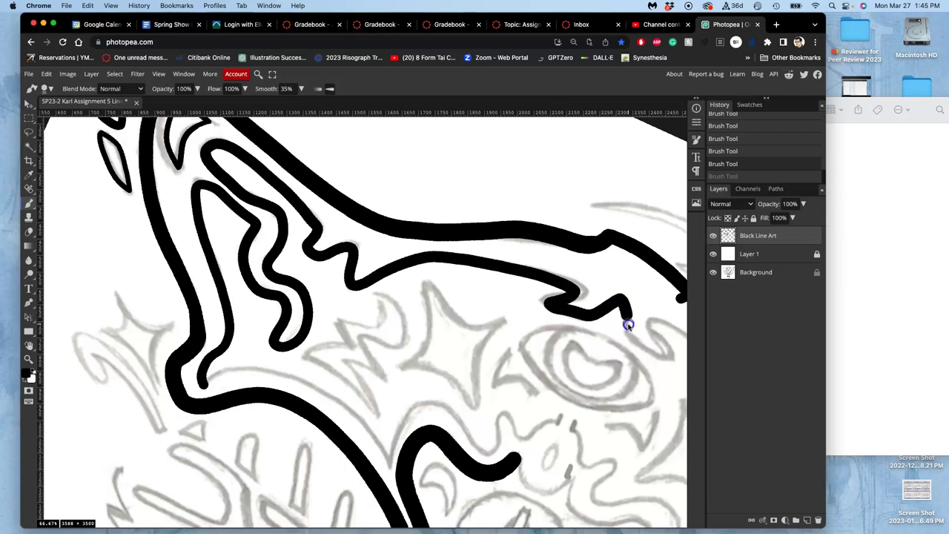
drag(629, 336, 628, 335)
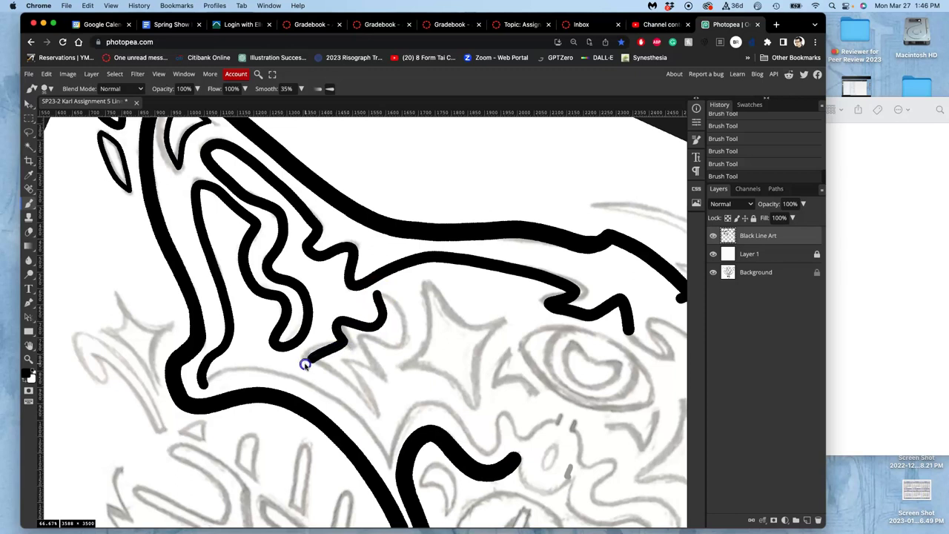
Trace the left forehead's jagged ornament, four-pointed star, small triangle and lower wavy contour in black
drag(314, 370, 361, 393)
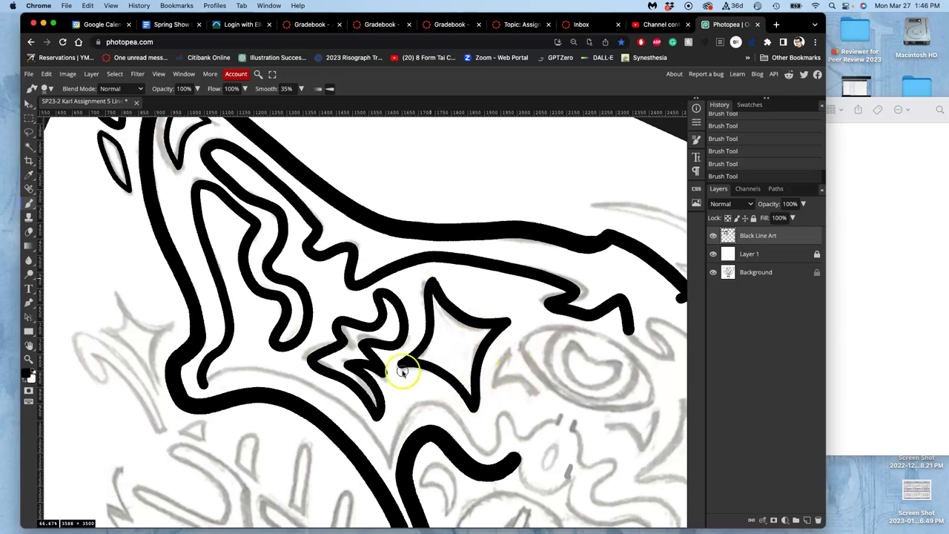
click(204, 381)
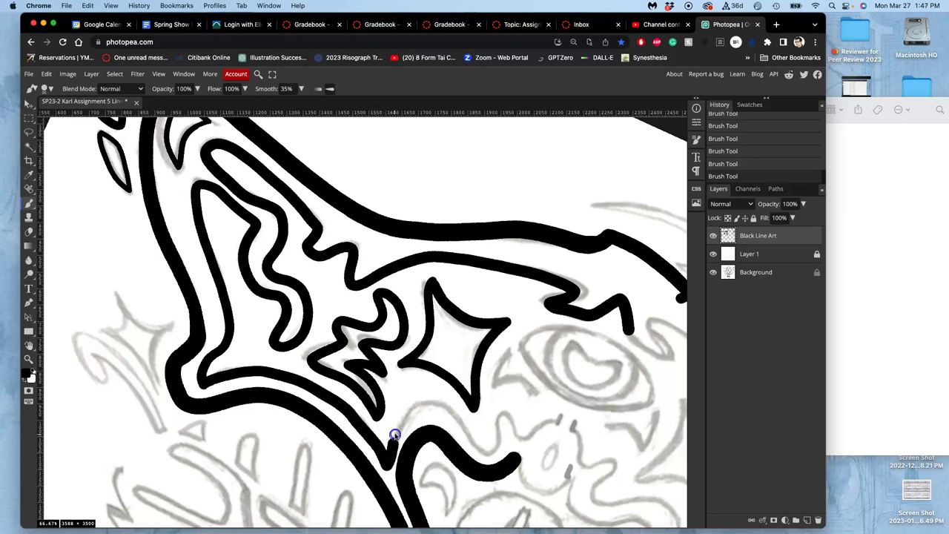
drag(404, 413, 430, 401)
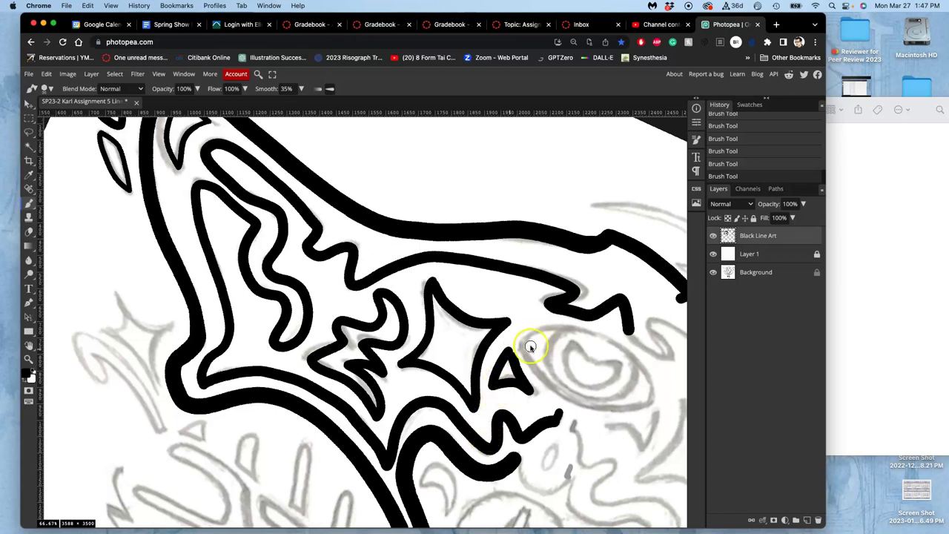
key(super+equal)
key(super+minus)
key(super+0)
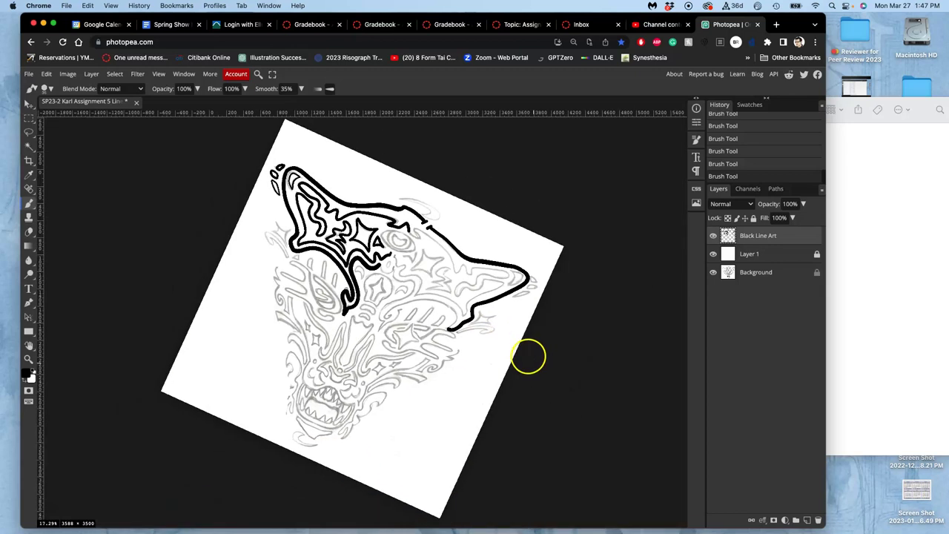
Clean up the outer edges and corners of the small forehead triangle with white brush strokes
key(super+equal)
key(super+equal)
key(super+equal)
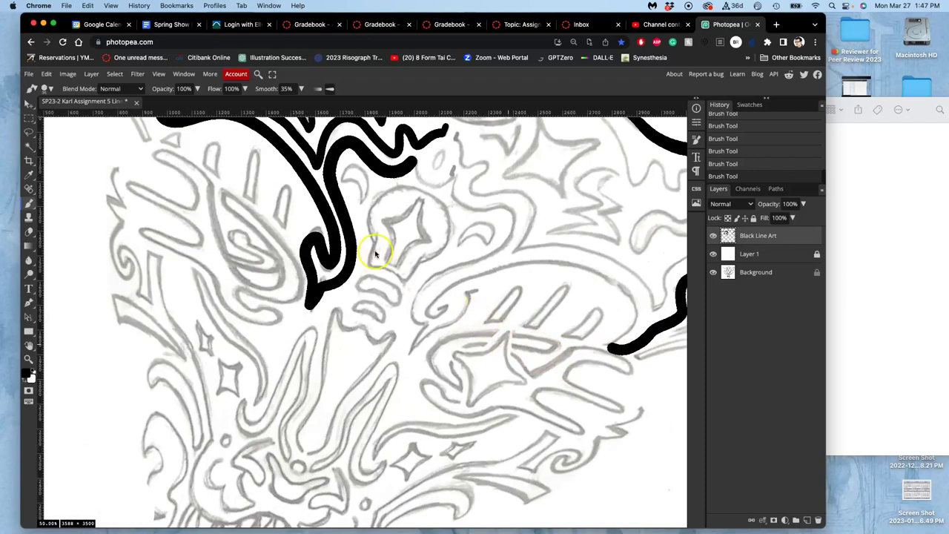
drag(343, 388, 335, 415)
key(super+equal)
key(super+equal)
key(super+equal)
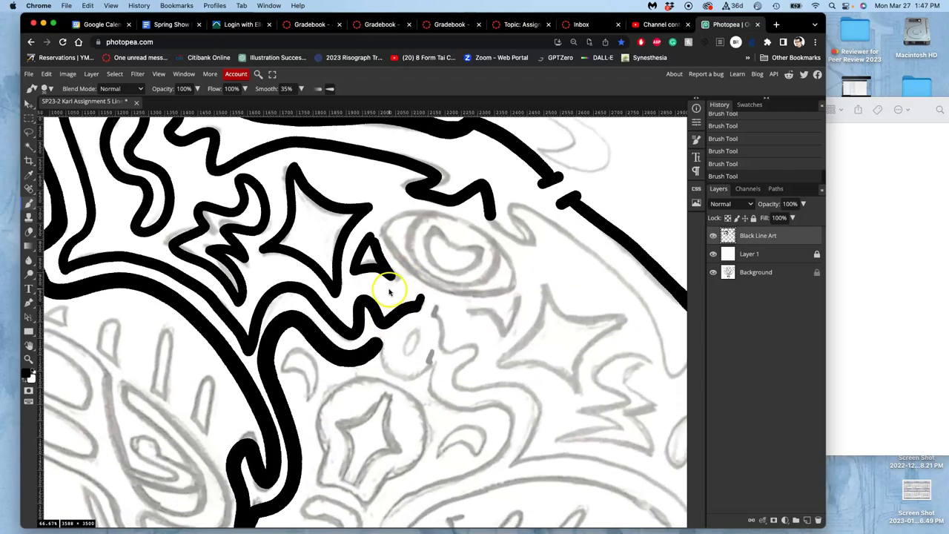
scroll(423, 250, up, 3)
scroll(424, 250, right, 2)
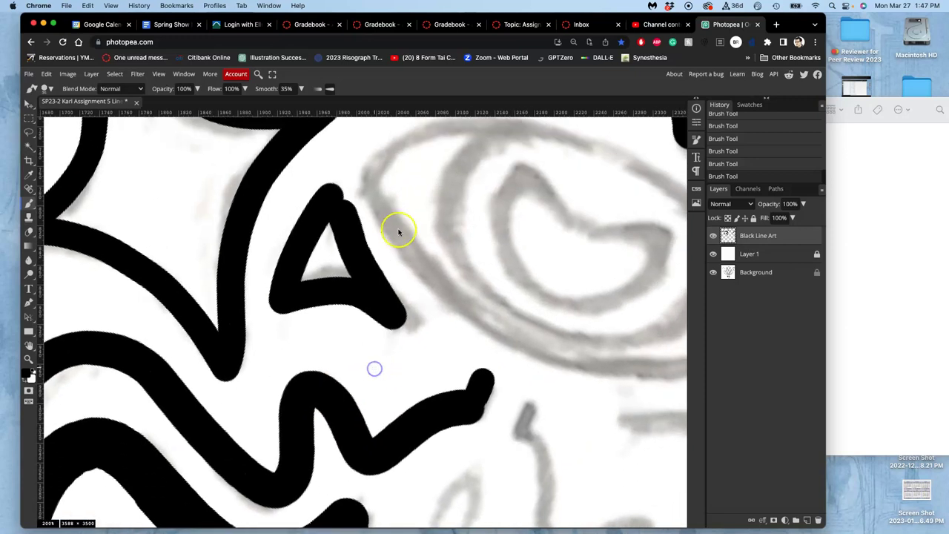
drag(344, 204, 347, 211)
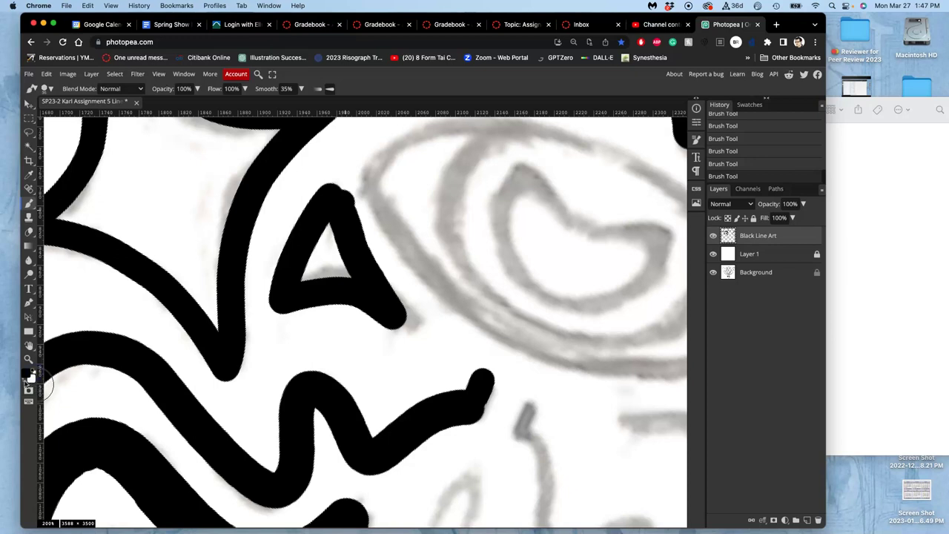
drag(347, 180, 430, 330)
click(382, 280)
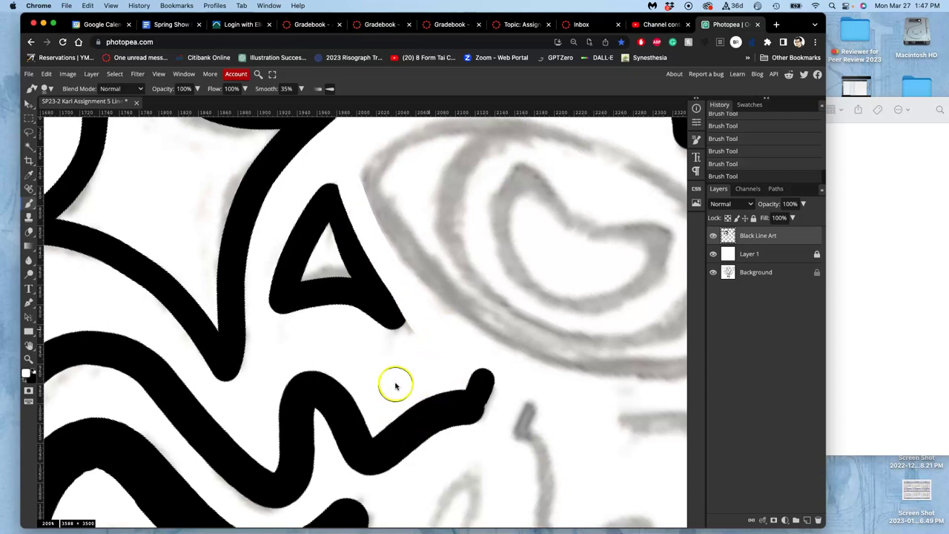
Trim the end of the wavy line below the small triangle in white and restore black as the foreground colour
click(713, 273)
click(714, 272)
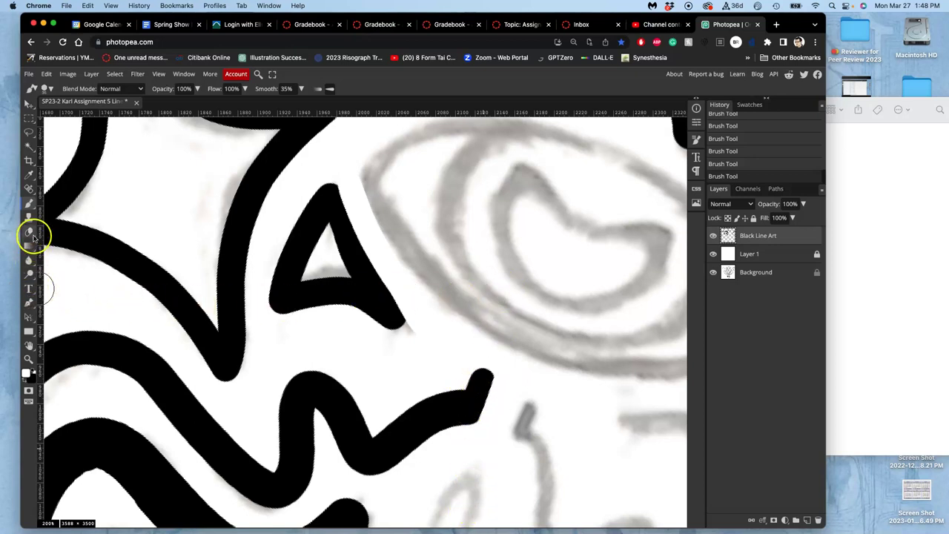
click(32, 369)
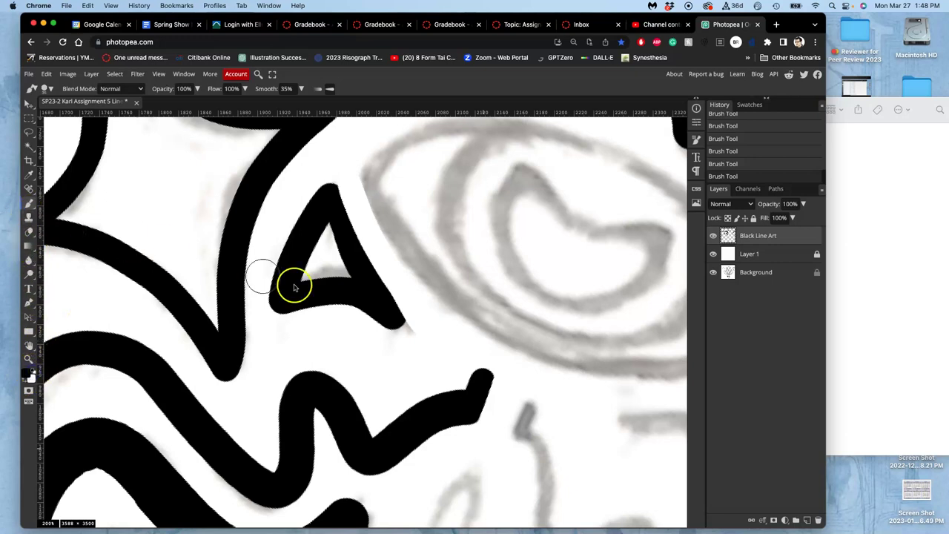
Trace the forehead's central eye in black, with its almond outline, curved iris and notched pupil
mouse_move(431, 301)
mouse_down()
mouse_move(289, 275)
mouse_move(252, 310)
mouse_up()
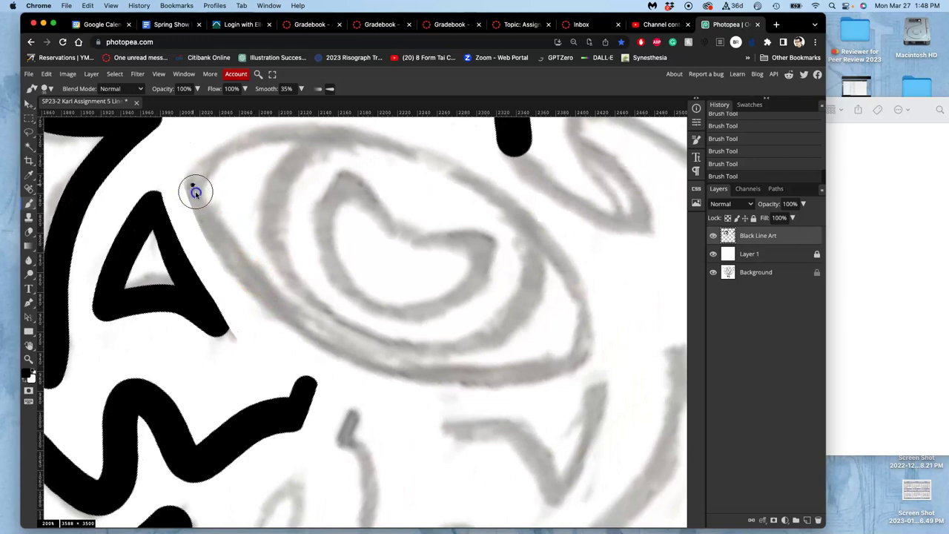
mouse_move(193, 181)
mouse_down()
mouse_move(282, 312)
mouse_move(383, 373)
mouse_move(487, 382)
mouse_move(551, 364)
mouse_move(586, 335)
mouse_up()
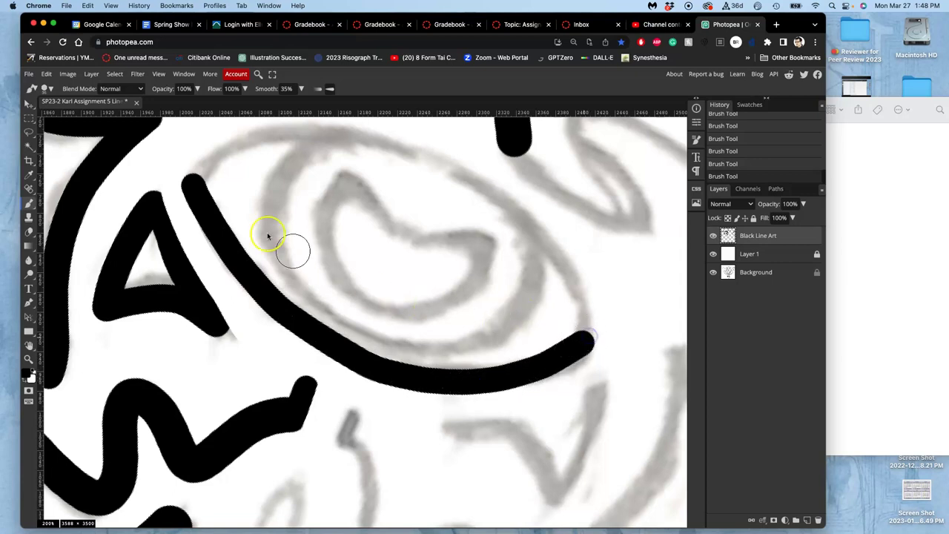
mouse_move(199, 185)
mouse_down()
mouse_move(190, 184)
mouse_move(212, 163)
mouse_move(292, 140)
mouse_move(435, 167)
mouse_move(551, 244)
mouse_move(597, 328)
mouse_move(593, 347)
mouse_up()
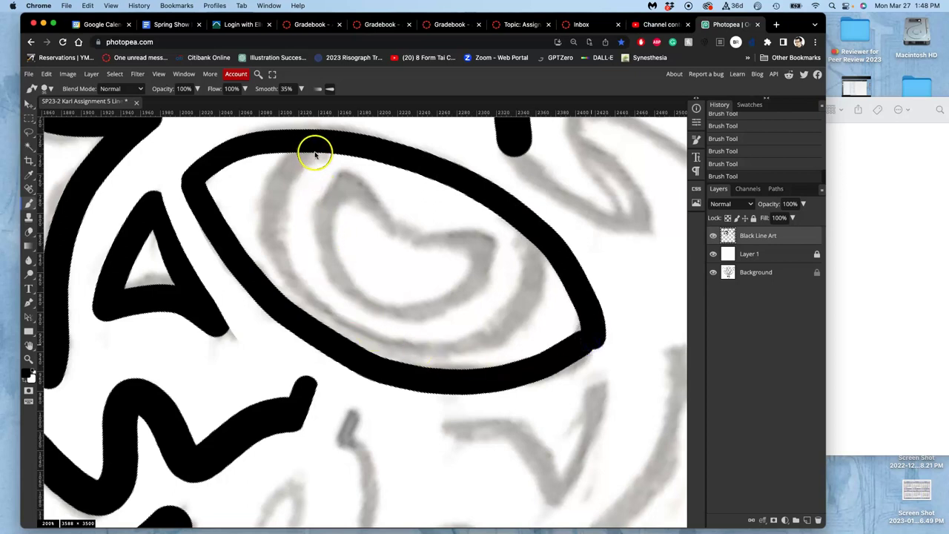
mouse_move(300, 162)
mouse_down()
mouse_move(284, 204)
mouse_move(291, 252)
mouse_move(335, 312)
mouse_move(383, 342)
mouse_move(475, 342)
mouse_move(515, 324)
mouse_move(525, 236)
mouse_up()
mouse_move(361, 182)
mouse_down()
mouse_move(331, 198)
mouse_move(329, 237)
mouse_move(367, 299)
mouse_move(420, 302)
mouse_move(462, 282)
mouse_move(481, 241)
mouse_move(409, 237)
mouse_move(366, 183)
mouse_move(335, 193)
mouse_up()
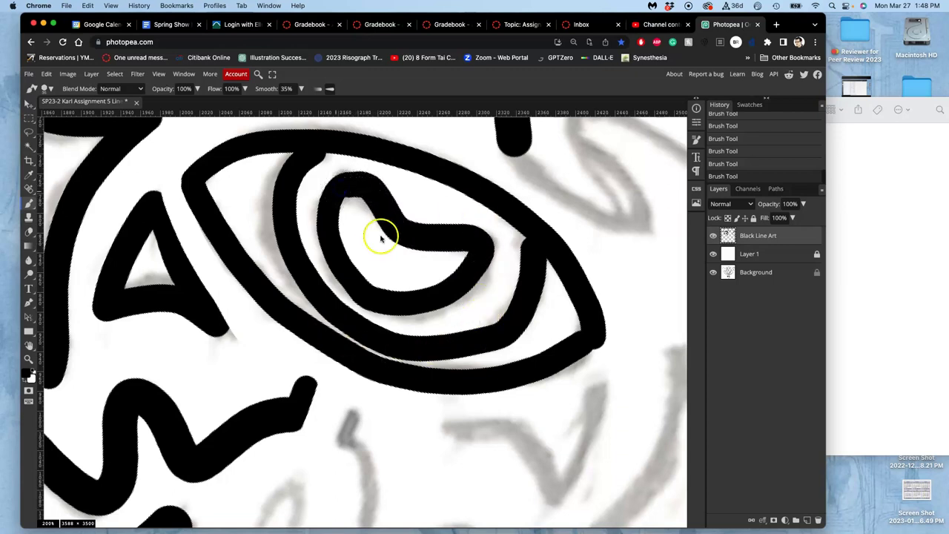
drag(336, 151, 318, 153)
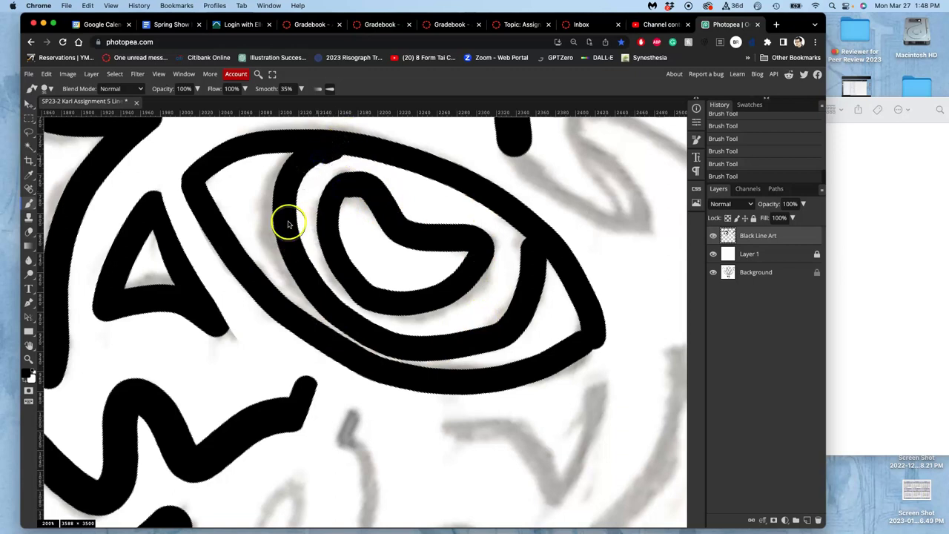
Switch the foreground colour to white and smooth the top of the central eye's iris and the inside of its pupil
click(25, 383)
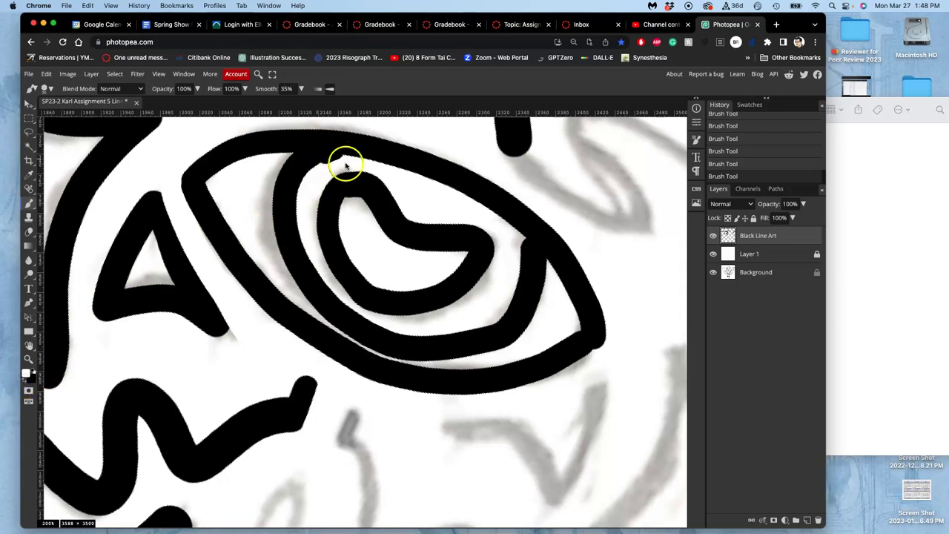
mouse_move(346, 164)
mouse_down()
mouse_move(329, 158)
mouse_move(313, 174)
mouse_move(334, 155)
mouse_move(346, 161)
mouse_up()
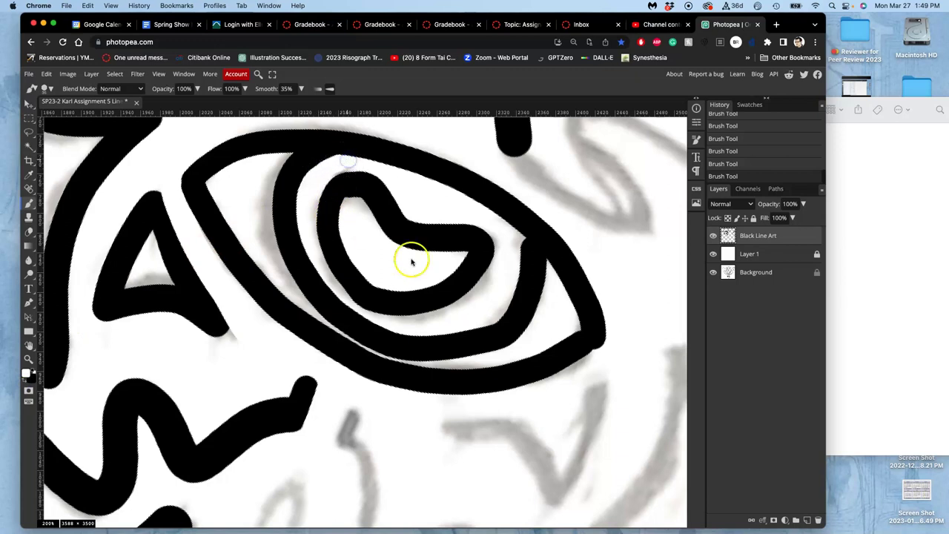
drag(353, 211, 355, 197)
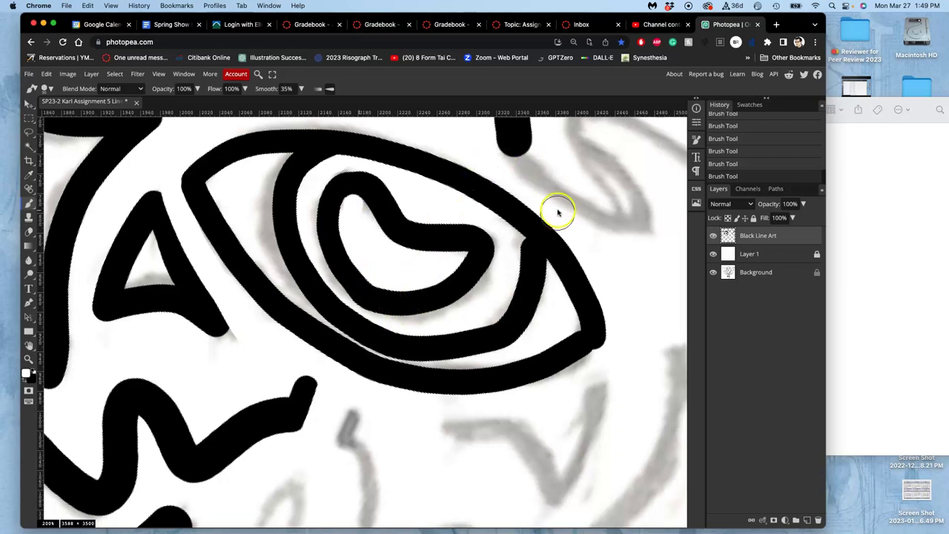
Widen the gap between the pupil and the iris line of the central eye with white
key(super+minus)
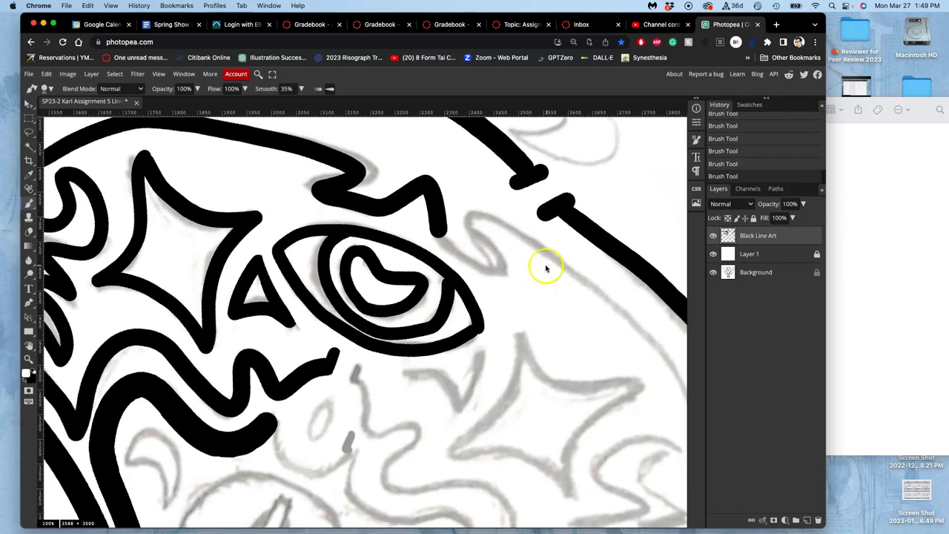
key(super+minus)
key(super+minus)
key(super+minus)
drag(480, 331, 489, 299)
key(super+minus)
key(super+minus)
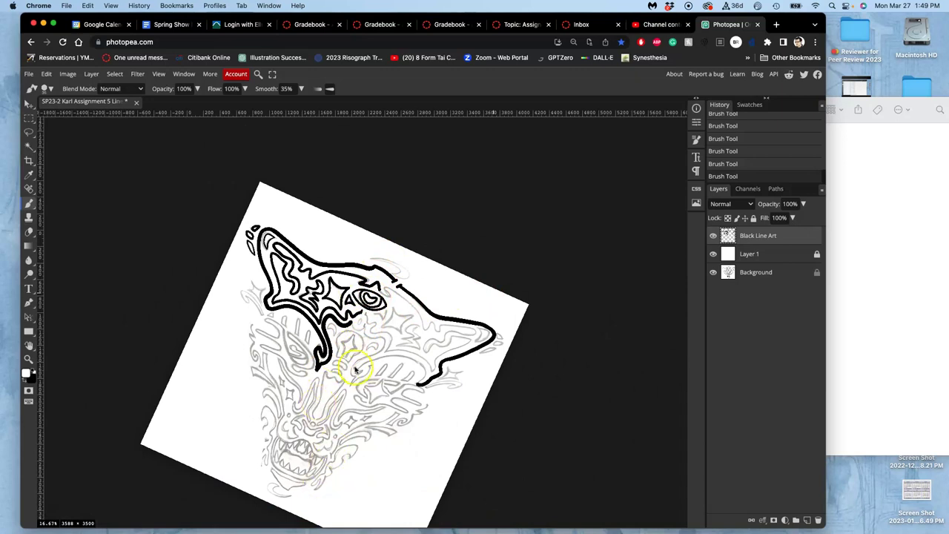
scroll(352, 364, up, 5)
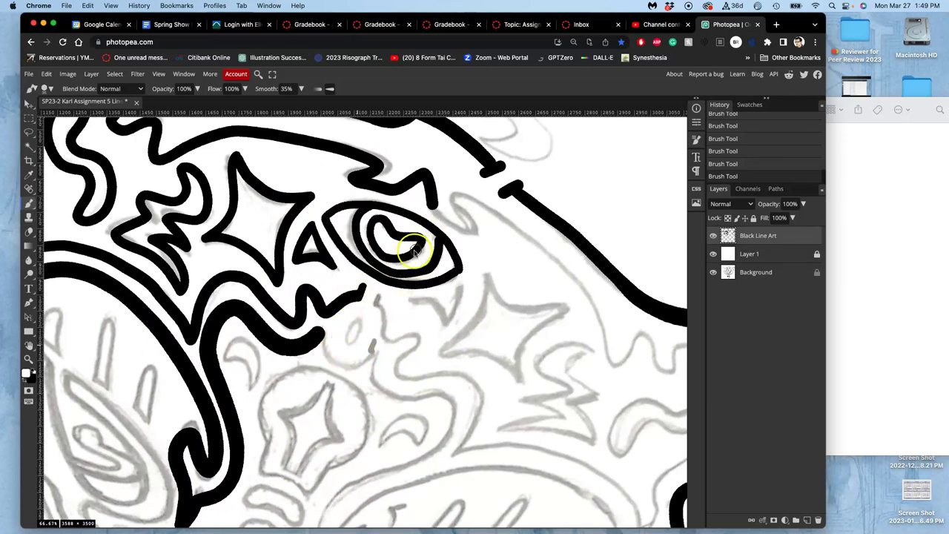
mouse_move(416, 248)
mouse_down()
mouse_move(393, 279)
mouse_move(409, 273)
mouse_move(431, 284)
mouse_move(403, 291)
mouse_up()
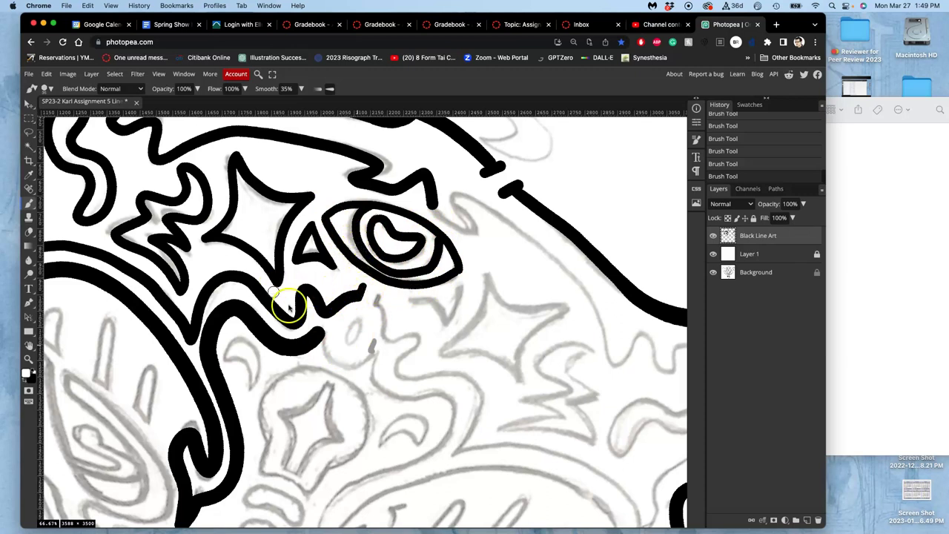
Restore black and trace the small crescent, the left contour of the round star ornament, and the small oval with its surrounding curve
drag(316, 332, 425, 217)
drag(360, 254, 409, 244)
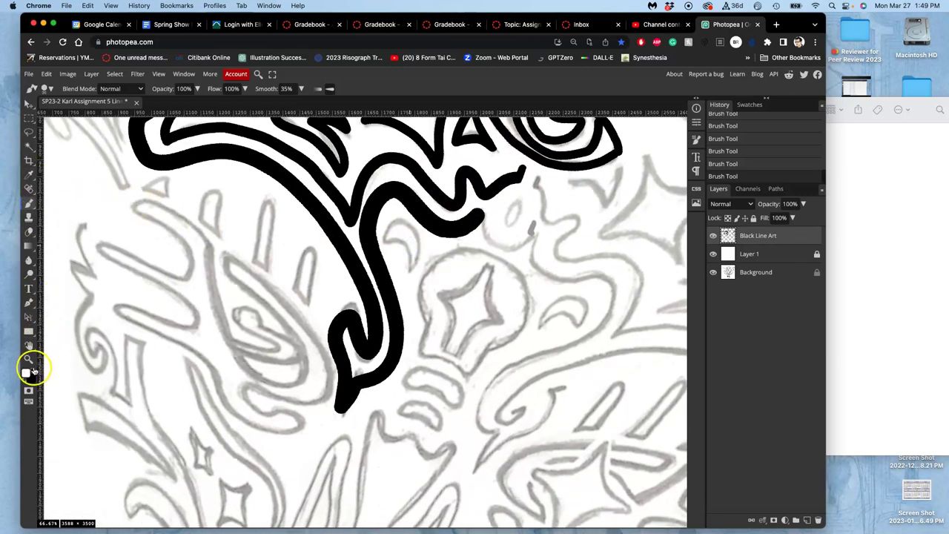
click(32, 370)
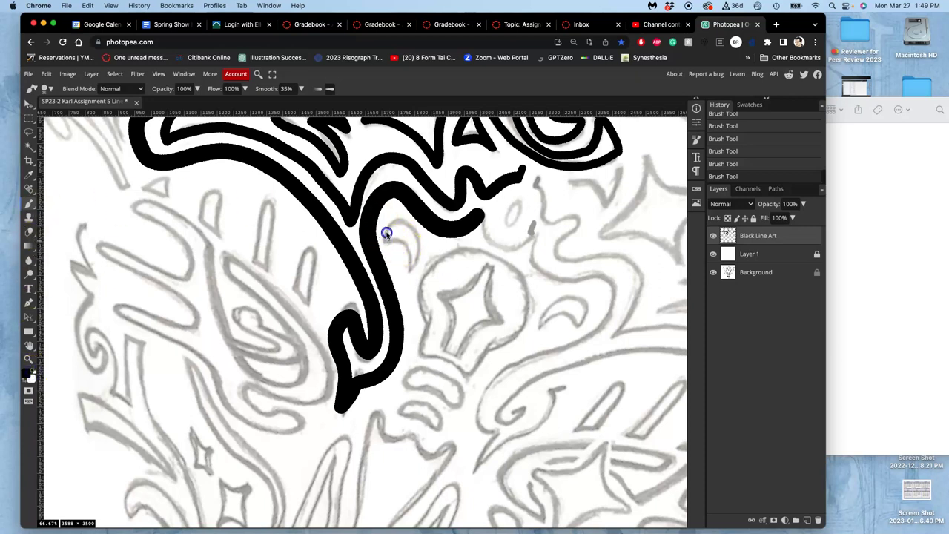
mouse_move(387, 233)
mouse_down()
mouse_move(392, 225)
mouse_move(418, 248)
mouse_move(411, 275)
mouse_up()
mouse_move(500, 257)
mouse_down()
mouse_move(453, 255)
mouse_move(431, 272)
mouse_move(421, 298)
mouse_up()
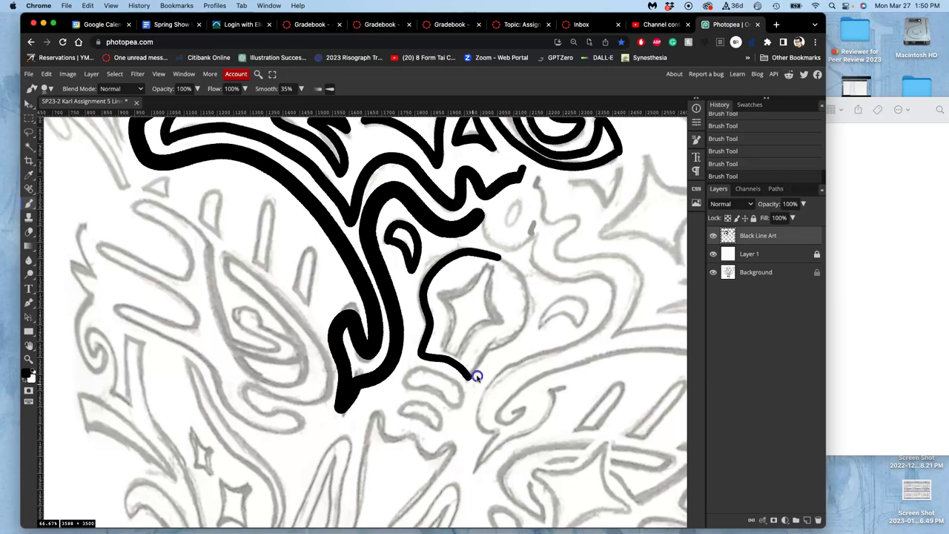
drag(478, 376, 488, 353)
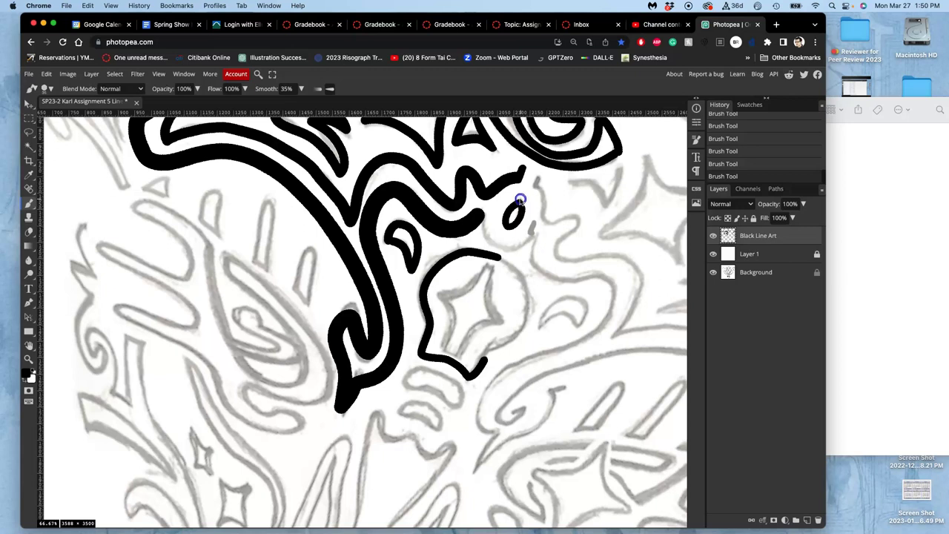
mouse_move(520, 201)
mouse_down()
mouse_move(490, 239)
mouse_move(483, 214)
mouse_up()
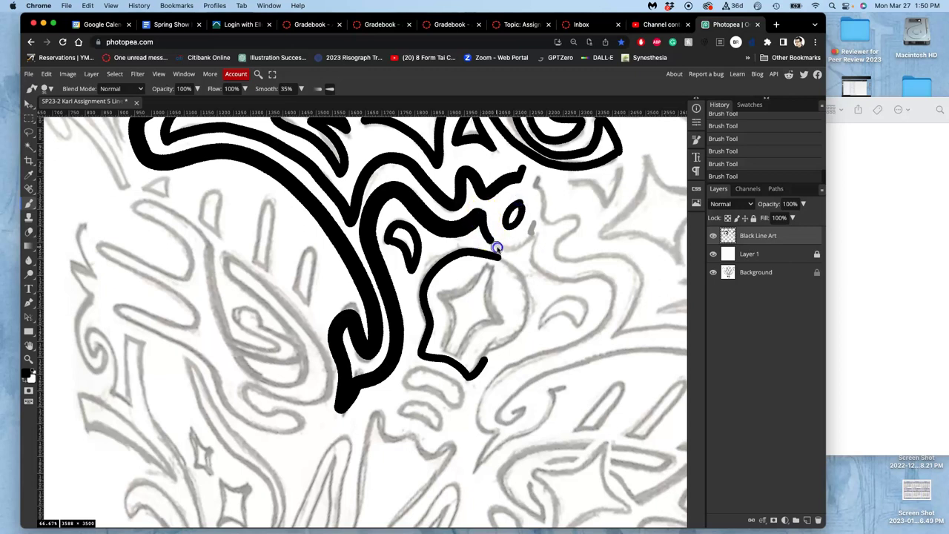
drag(517, 253, 538, 238)
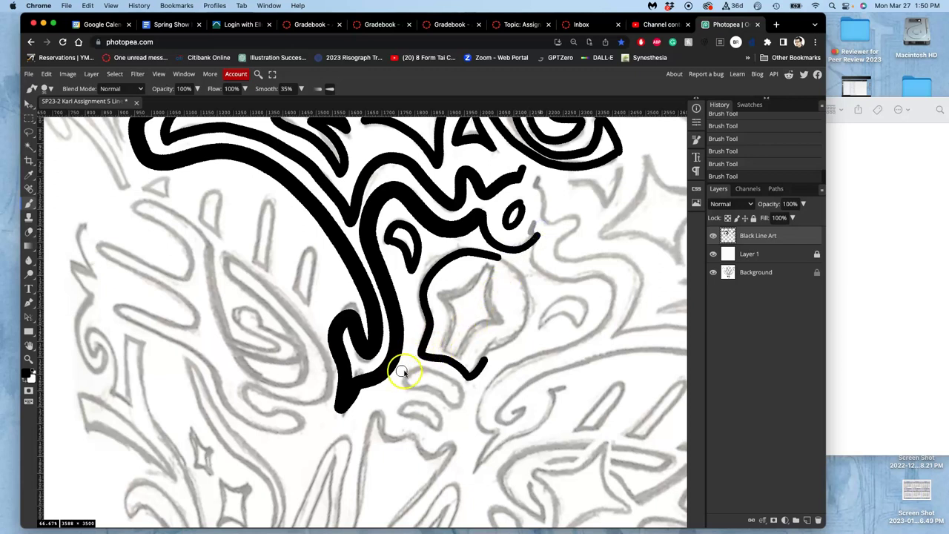
Trace the two curved bands below the round star ornament and the jagged top and sides of the nose bridge in black
drag(437, 371, 404, 375)
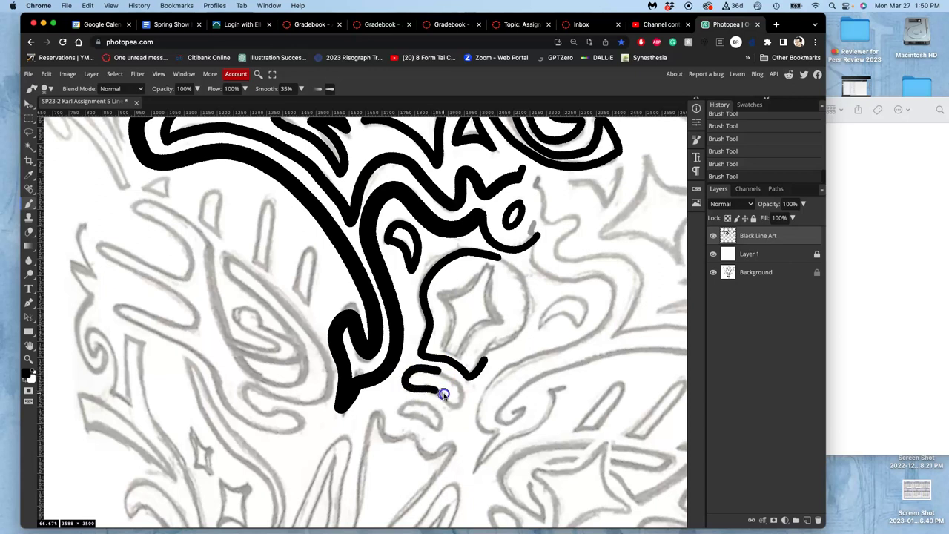
mouse_move(448, 400)
mouse_down()
mouse_move(451, 408)
mouse_move(438, 372)
mouse_up()
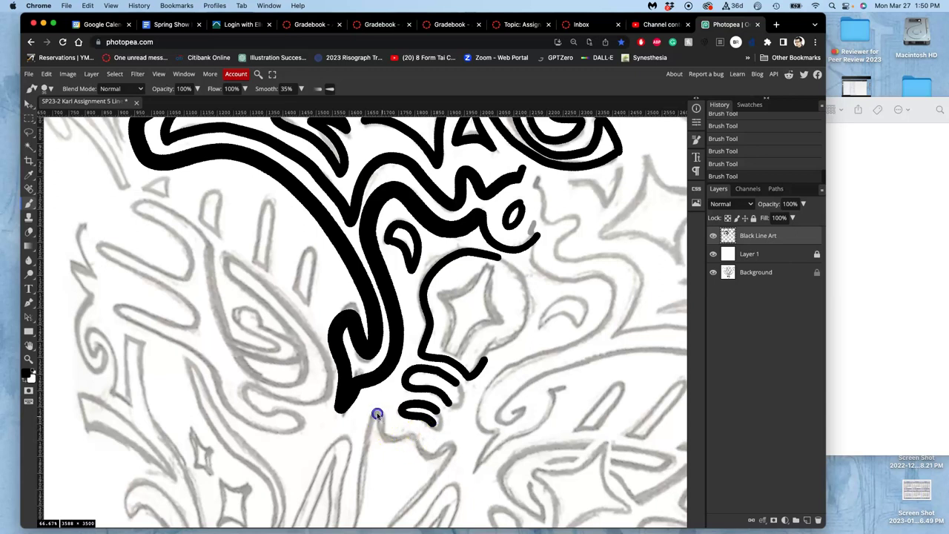
drag(370, 422, 358, 518)
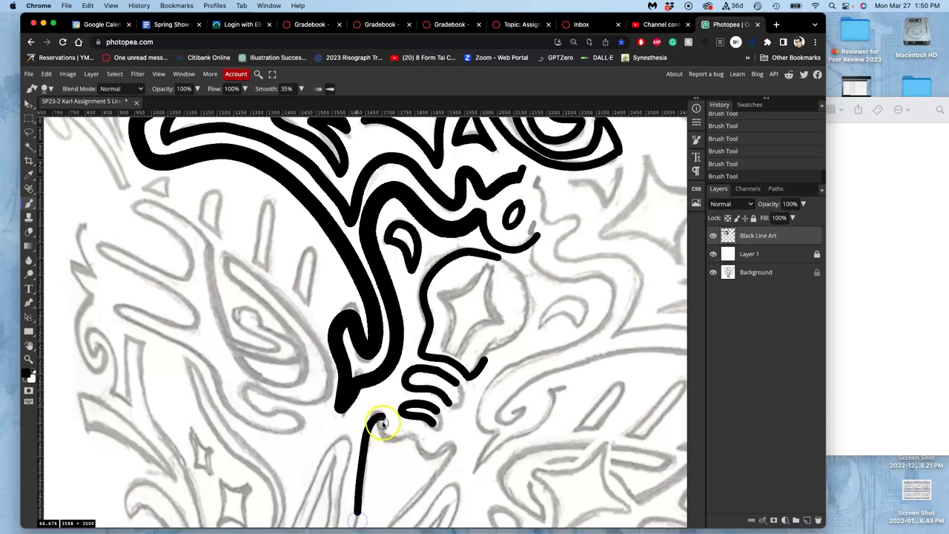
mouse_move(379, 417)
mouse_down()
mouse_move(394, 445)
mouse_move(421, 431)
mouse_move(432, 457)
mouse_move(460, 449)
mouse_move(387, 527)
mouse_up()
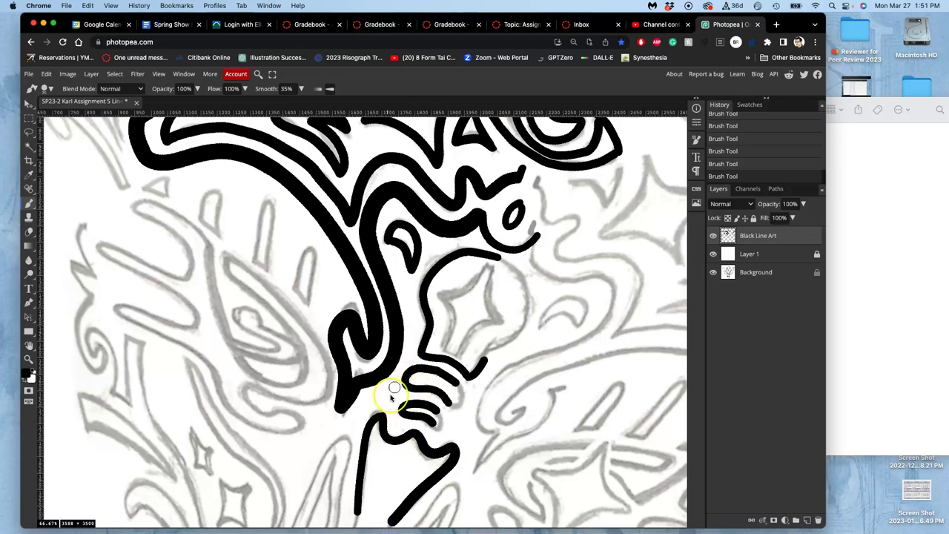
Trace the left eye's contour in black, including the two finger-like shapes beside it, the curl below and the inner almond line
drag(377, 338, 494, 309)
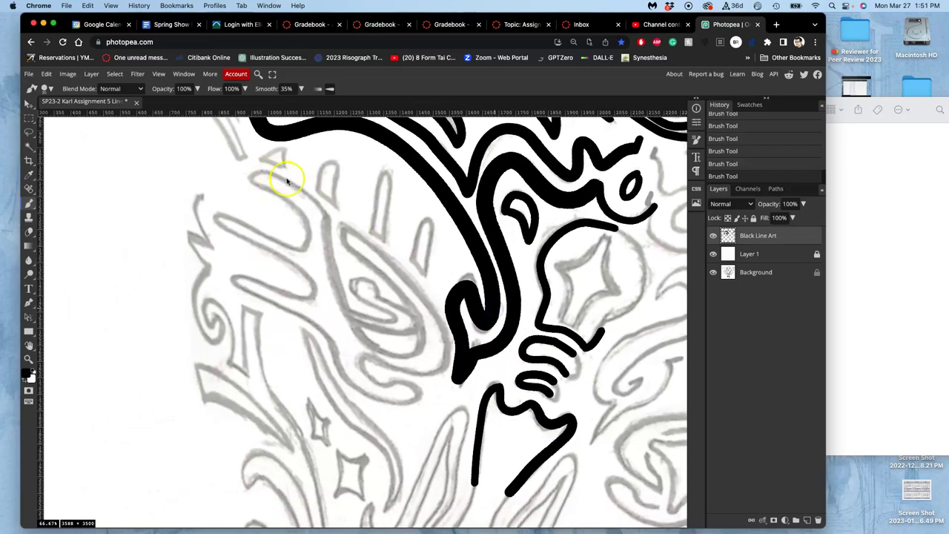
scroll(287, 215, up, 4)
scroll(288, 204, down, 5)
scroll(288, 204, right, 5)
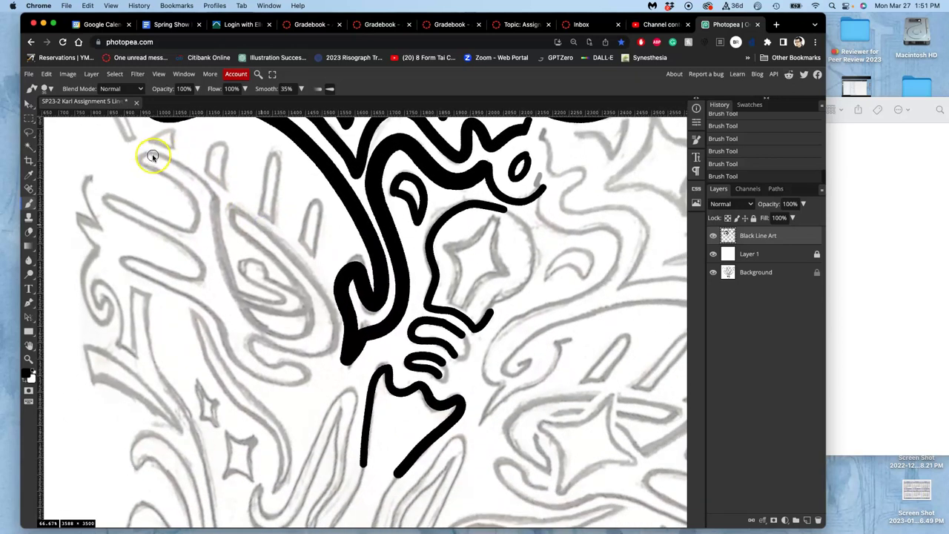
mouse_move(153, 156)
mouse_down()
mouse_move(189, 192)
mouse_move(193, 230)
mouse_move(113, 193)
mouse_move(98, 202)
mouse_move(195, 255)
mouse_move(202, 280)
mouse_move(135, 255)
mouse_move(117, 261)
mouse_move(210, 309)
mouse_move(249, 375)
mouse_move(275, 384)
mouse_move(260, 380)
mouse_move(298, 376)
mouse_move(246, 341)
mouse_up()
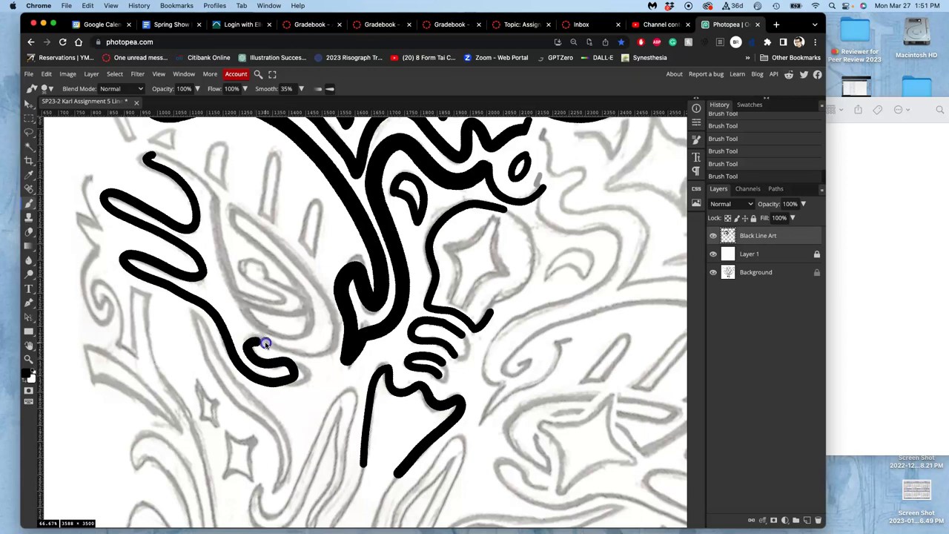
mouse_move(298, 353)
mouse_down()
mouse_move(308, 357)
mouse_move(331, 328)
mouse_move(321, 291)
mouse_move(234, 215)
mouse_move(246, 243)
mouse_move(305, 301)
mouse_move(302, 335)
mouse_up()
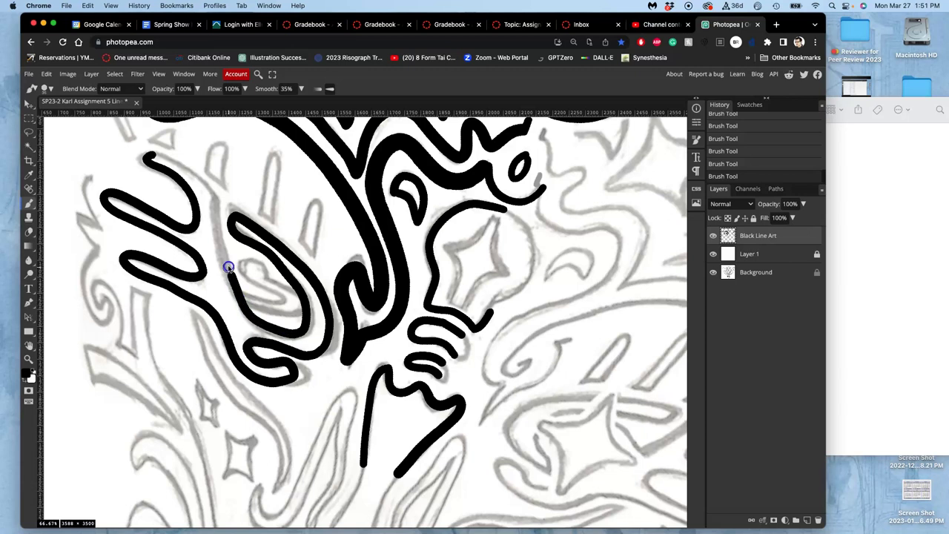
drag(224, 256, 214, 221)
drag(209, 187, 199, 180)
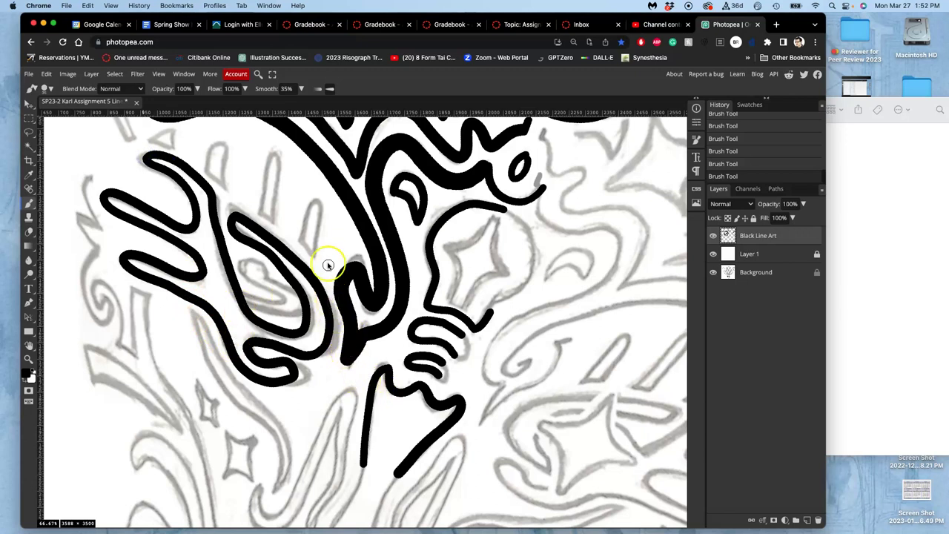
mouse_move(231, 171)
mouse_down()
mouse_move(295, 220)
mouse_move(383, 333)
mouse_up()
mouse_move(352, 241)
mouse_down()
mouse_move(380, 273)
mouse_move(378, 257)
mouse_up()
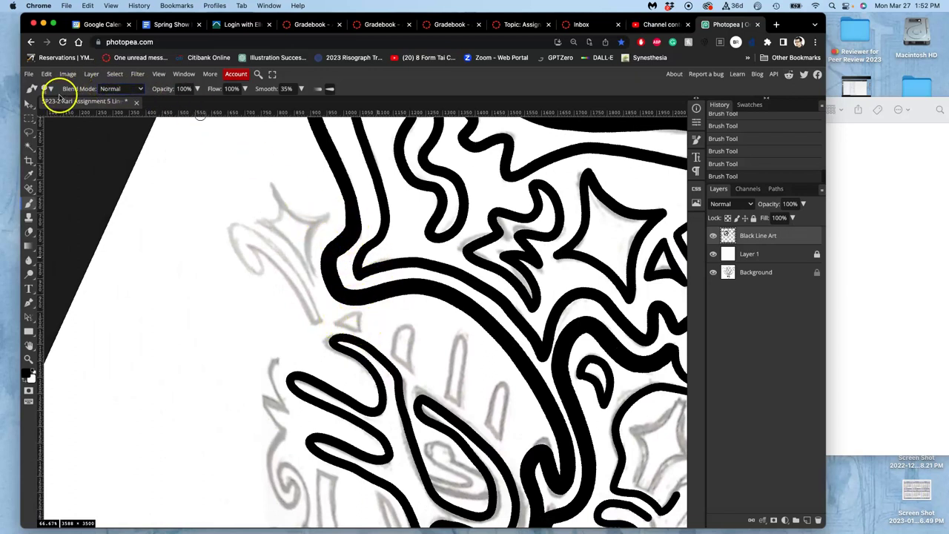
Set the brush size to 24 px and trace the small four-pointed star and the hooked shape beside the ear in black
click(47, 88)
drag(107, 117, 109, 117)
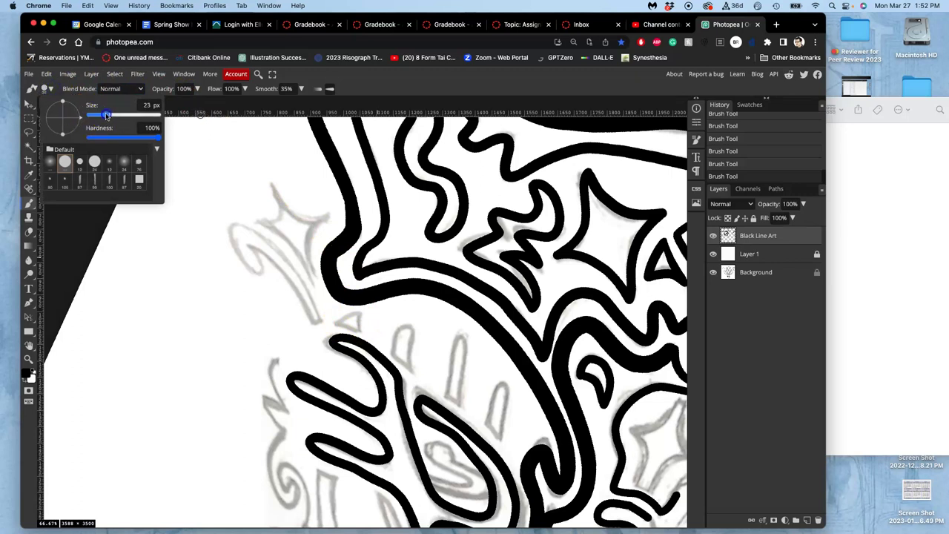
click(273, 188)
drag(272, 186, 278, 205)
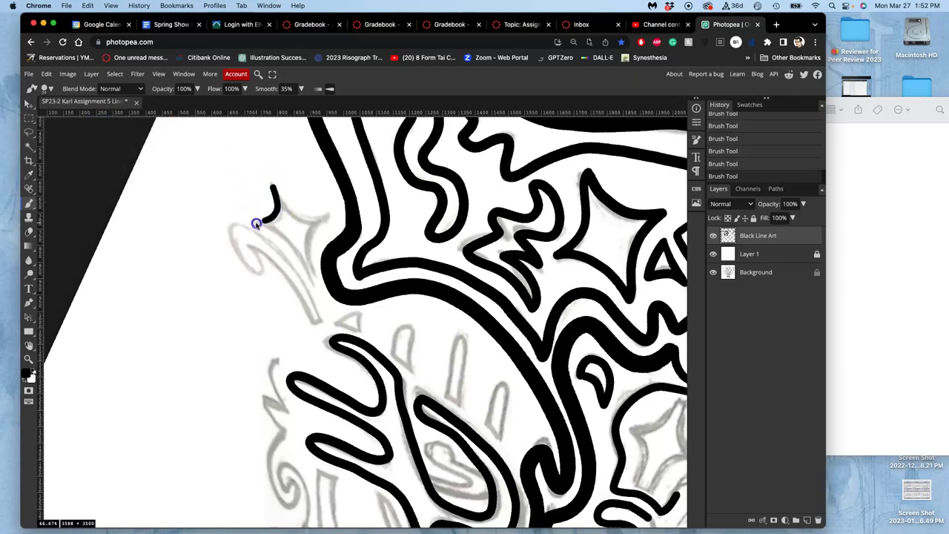
drag(279, 236, 311, 279)
drag(308, 250, 314, 232)
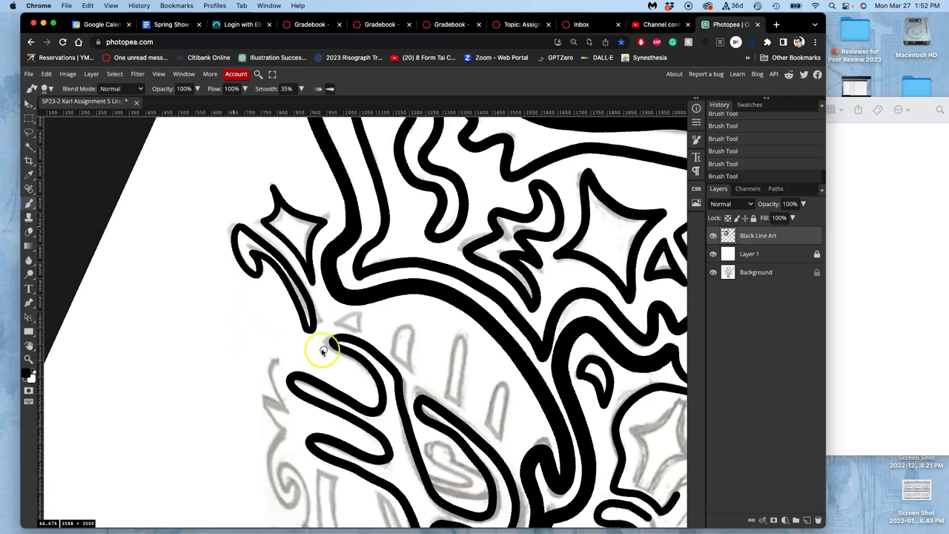
Undo the hooked shape's outline beside the small star and retrace it as one closed black contour
drag(342, 326, 324, 272)
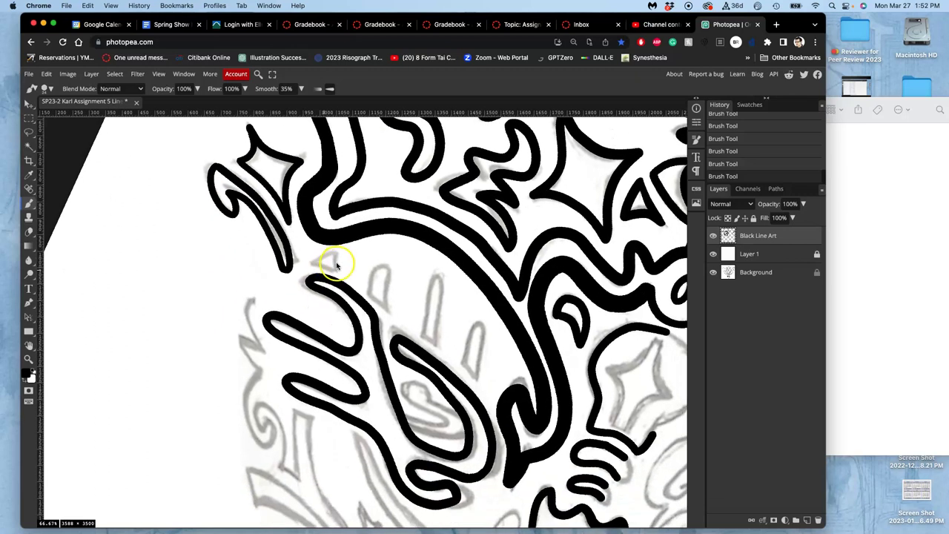
key(ctrl+z)
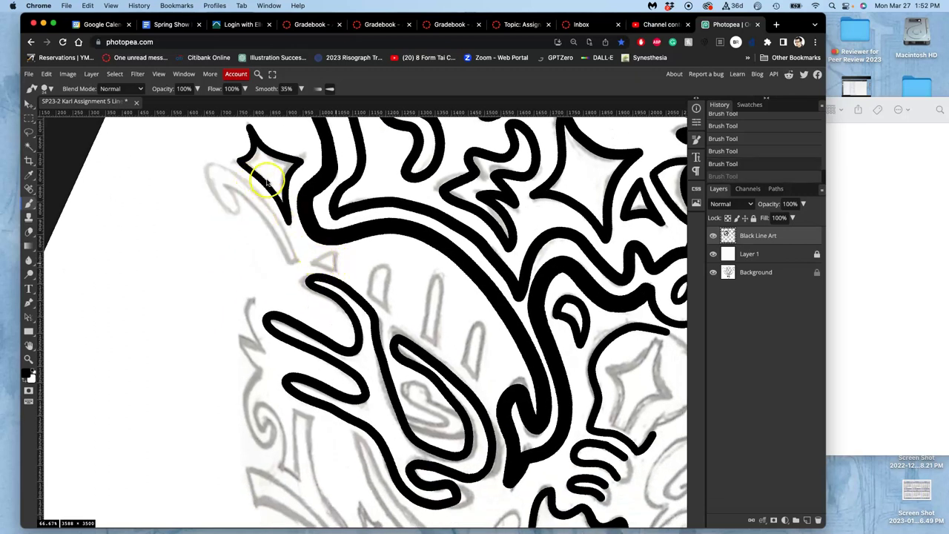
key(ctrl+plus)
key(r)
drag(239, 221, 411, 265)
scroll(365, 195, up, 5)
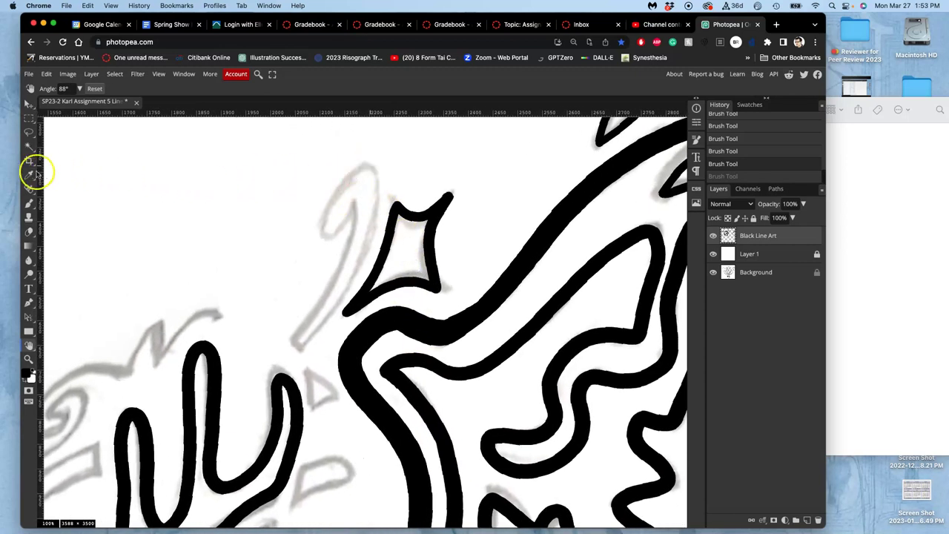
click(30, 201)
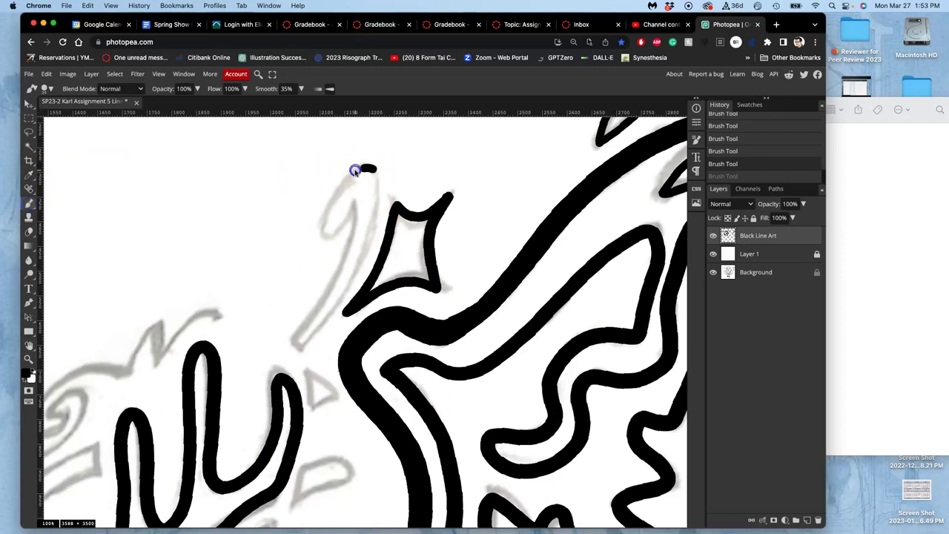
drag(323, 224, 326, 239)
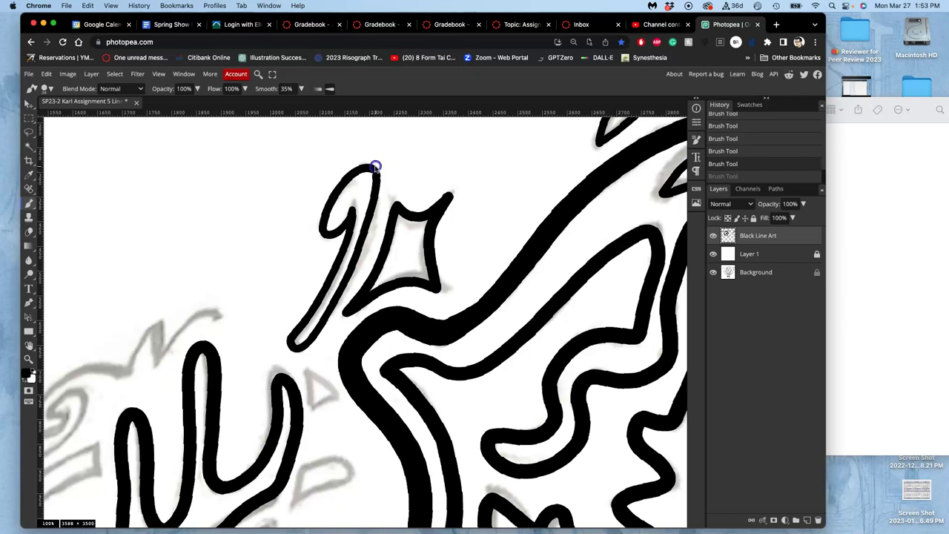
drag(375, 167, 376, 166)
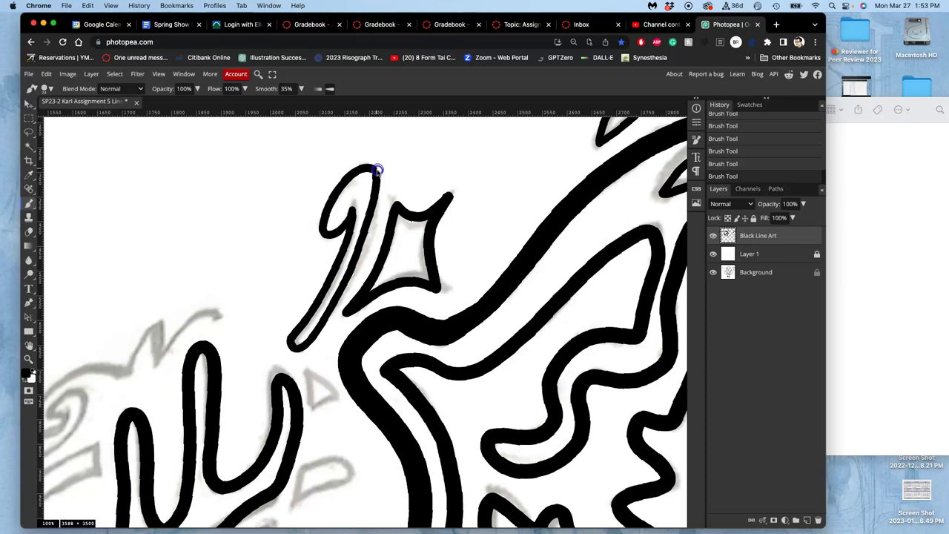
Close the gap at the hooked shape's tip in black and smooth the tip's outer edge with white
scroll(372, 215, up, 5)
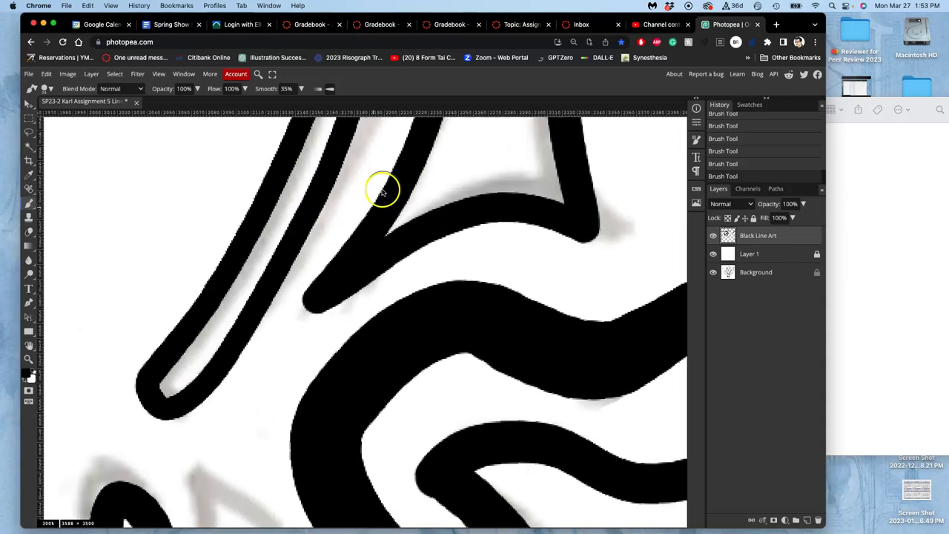
scroll(388, 155, up, 10)
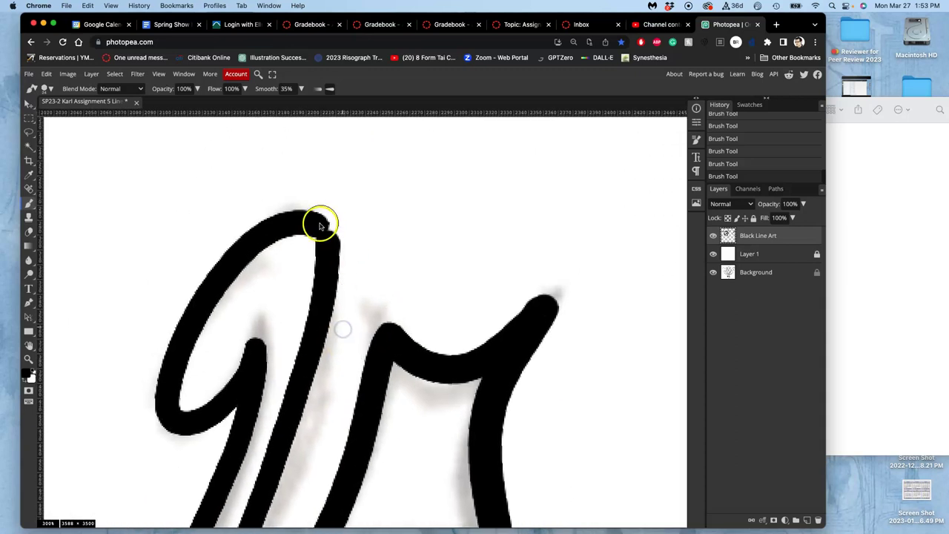
drag(323, 225, 335, 230)
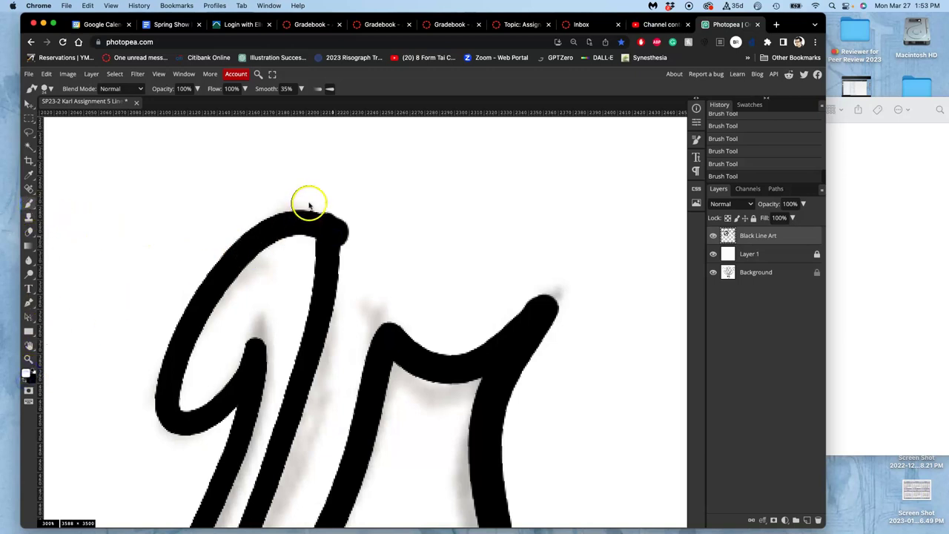
mouse_move(323, 203)
mouse_down()
mouse_move(344, 227)
mouse_move(349, 260)
mouse_move(334, 334)
mouse_up()
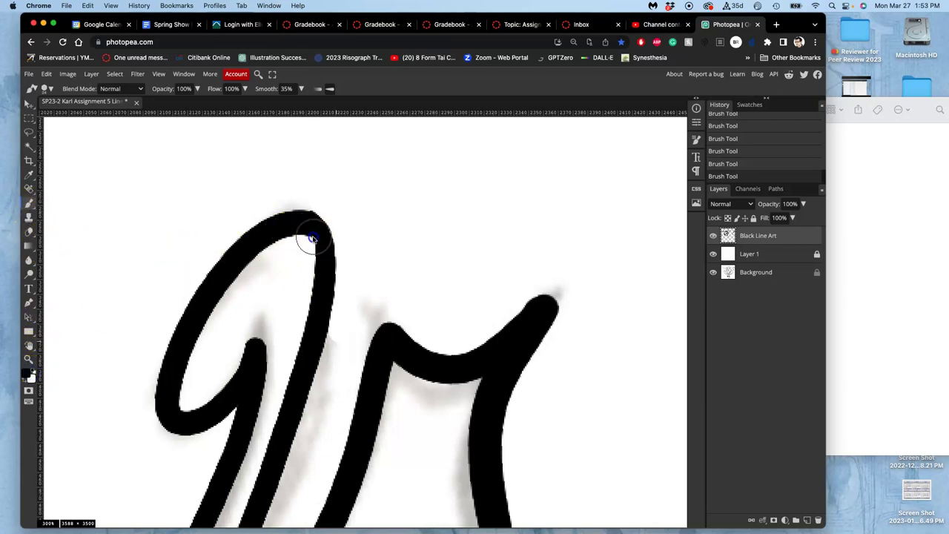
drag(313, 238, 319, 310)
key(ctrl+z)
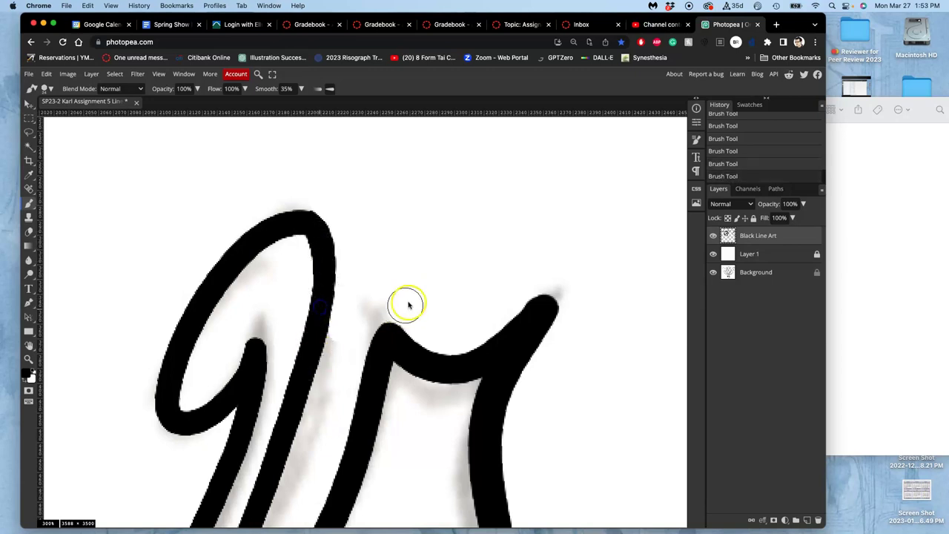
Trace the small triangle between the finger-like shapes and the ear contour in black
drag(398, 308, 428, 127)
drag(340, 367, 434, 138)
drag(339, 338, 348, 167)
scroll(355, 348, down, 5)
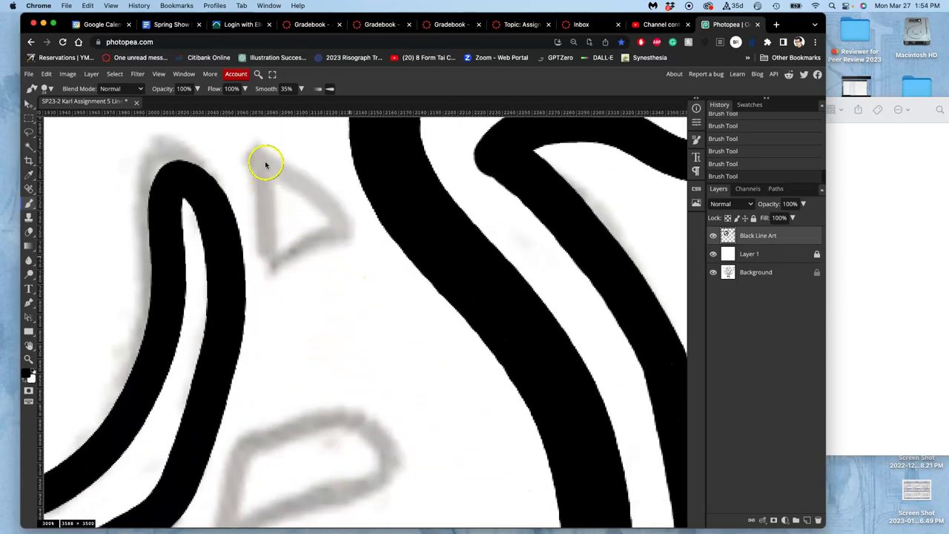
mouse_move(265, 161)
mouse_down()
mouse_move(274, 273)
mouse_move(355, 232)
mouse_up()
drag(268, 162, 352, 233)
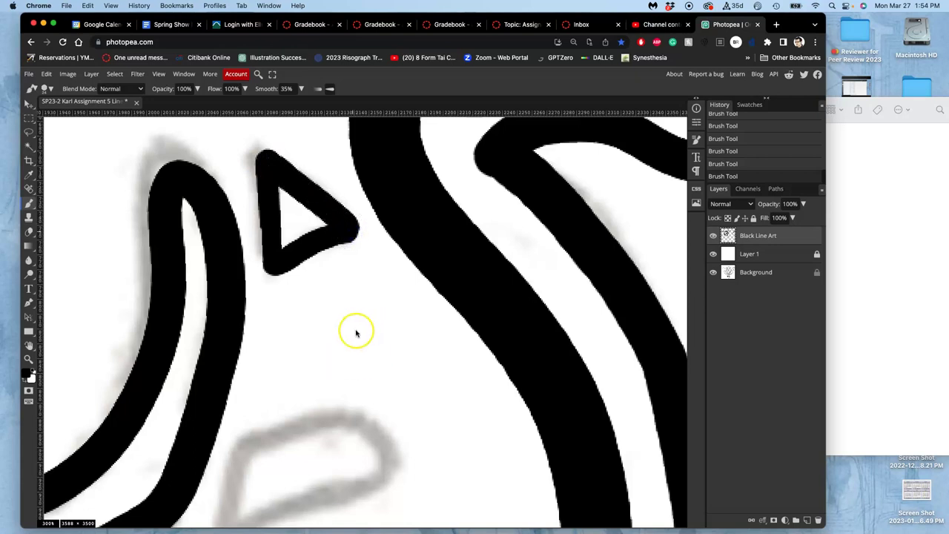
Trace the rounded wedge just below the small triangle in black
drag(354, 329, 409, 120)
click(298, 245)
mouse_move(298, 239)
mouse_down()
mouse_move(266, 357)
mouse_move(301, 240)
mouse_move(398, 211)
mouse_move(432, 225)
mouse_move(442, 256)
mouse_move(426, 280)
mouse_move(347, 300)
mouse_move(270, 350)
mouse_up()
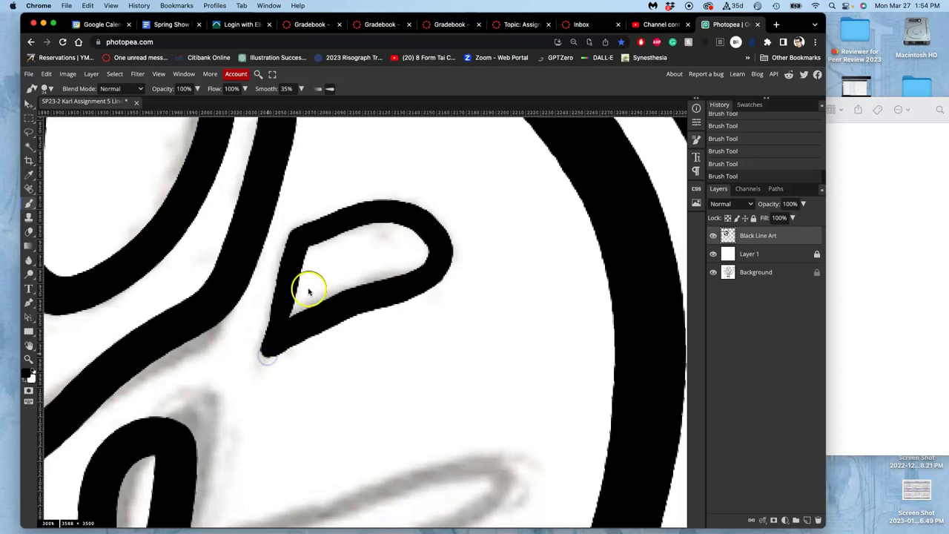
Trace the curled pupil shape and the curved line beside it inside the left eye in black
scroll(340, 274, down, 3)
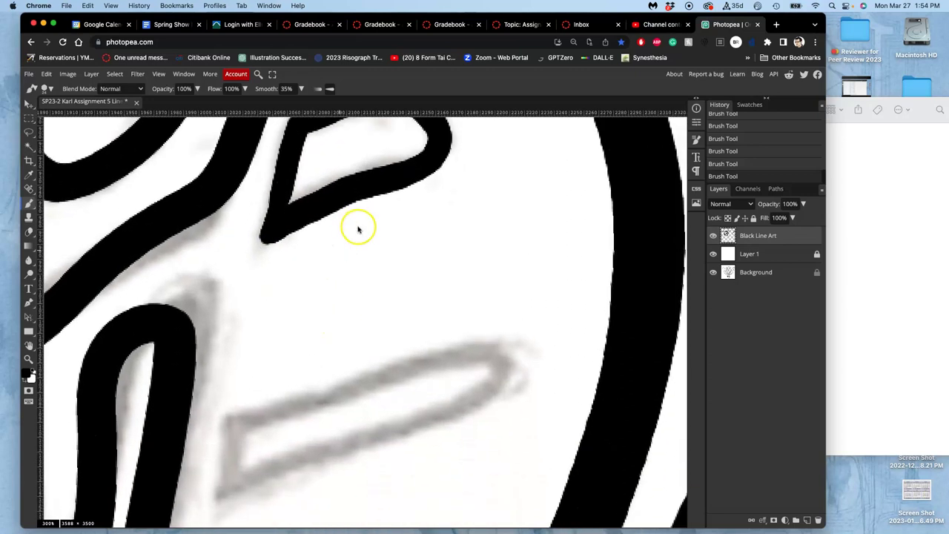
scroll(359, 227, down, 5)
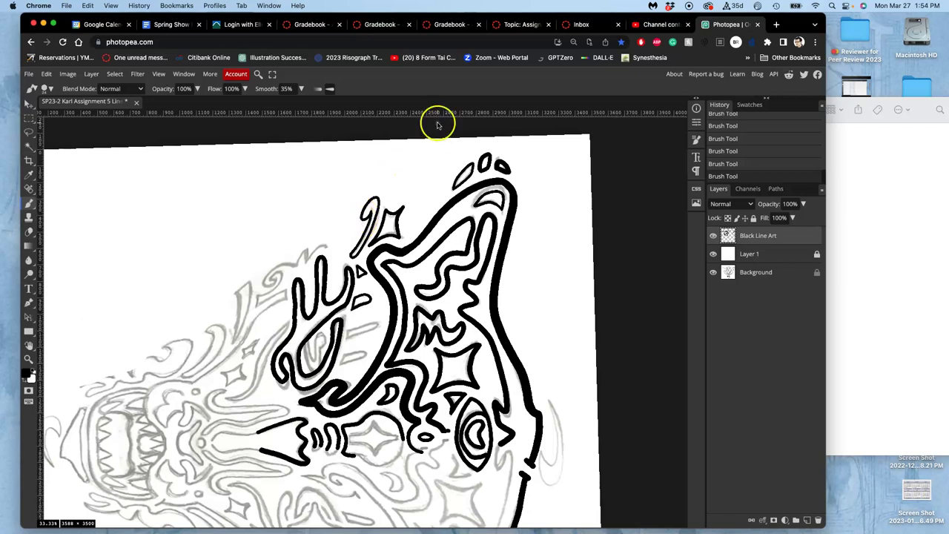
click(410, 122)
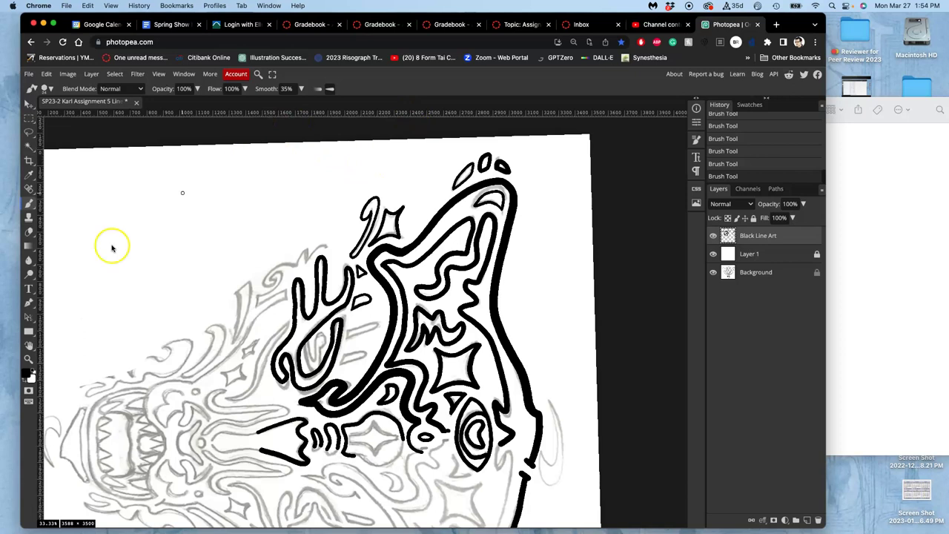
click(28, 359)
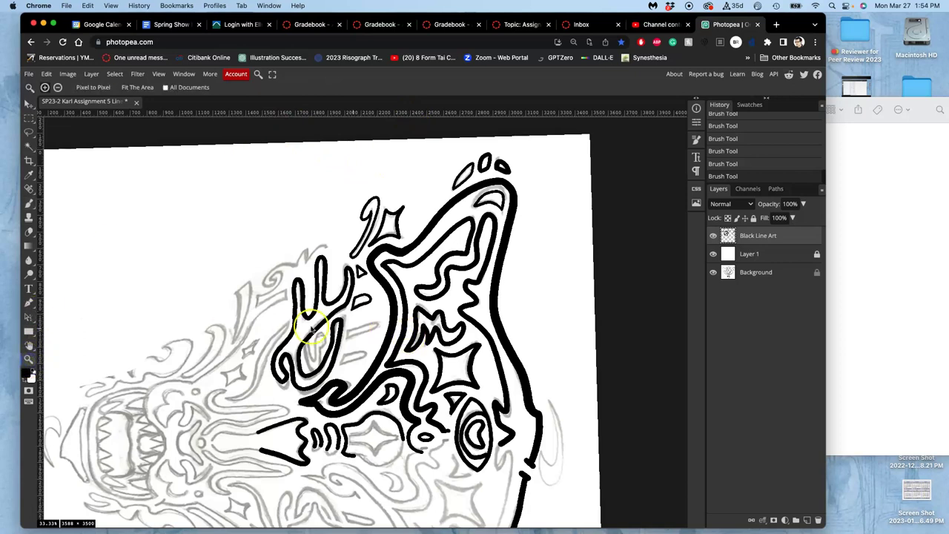
double_click(29, 360)
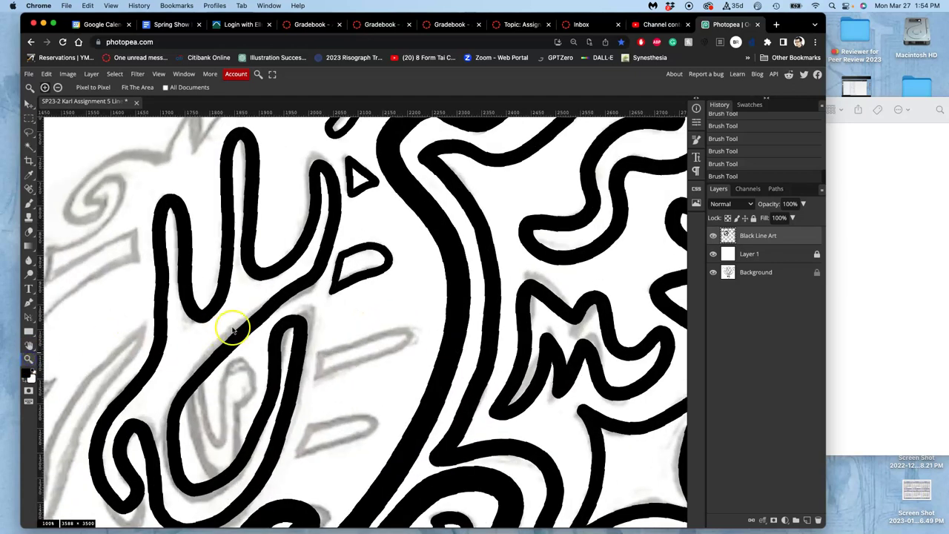
scroll(345, 331, down, 1)
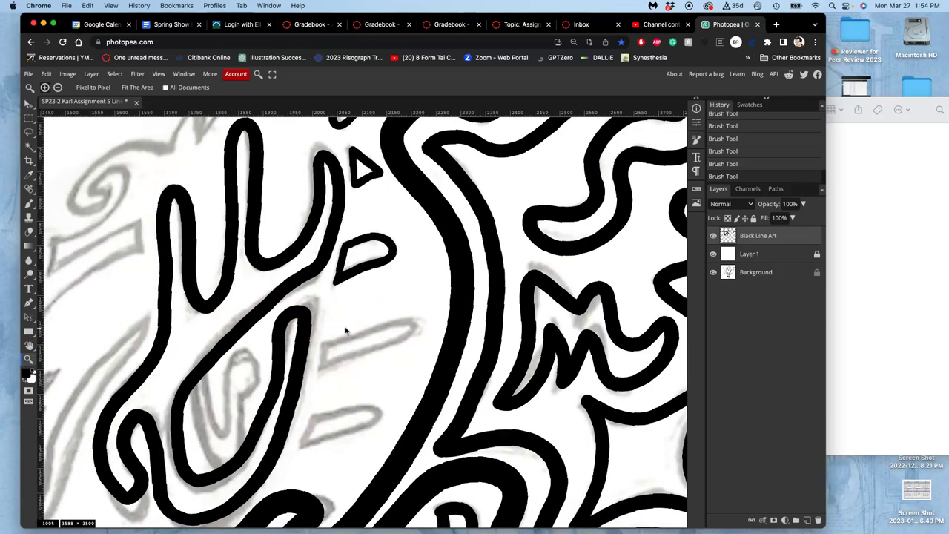
click(345, 331)
drag(274, 58, 246, 102)
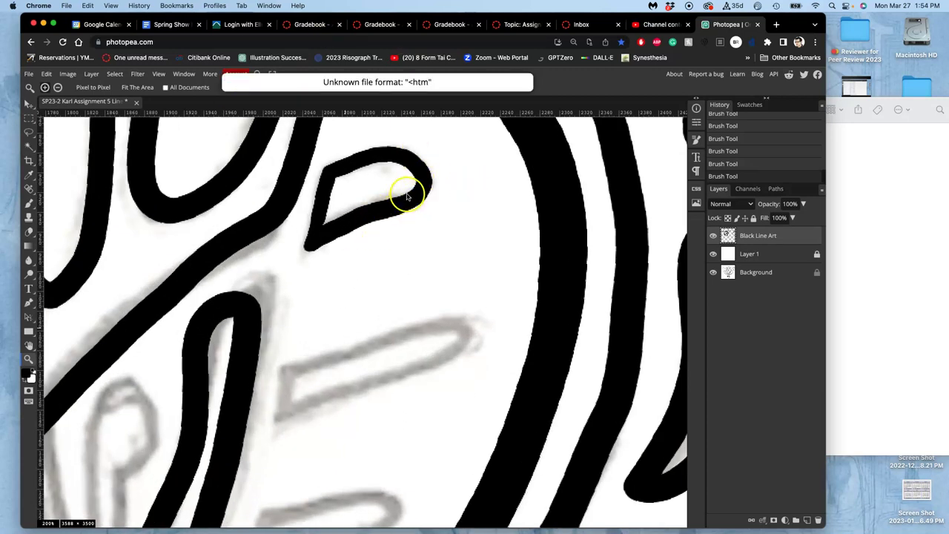
scroll(401, 209, down, 5)
scroll(346, 111, left, 3)
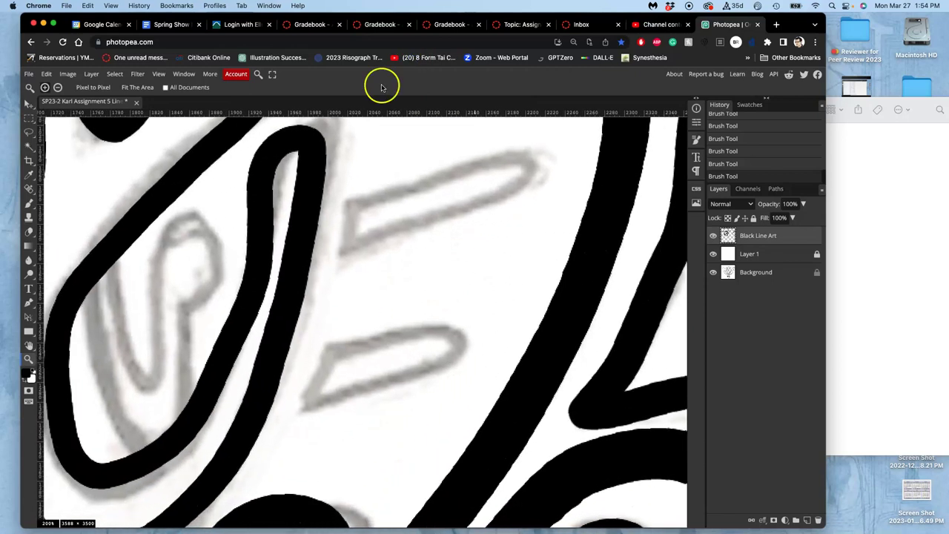
click(29, 203)
mouse_move(118, 261)
mouse_down()
mouse_move(124, 339)
mouse_move(148, 384)
mouse_move(159, 363)
mouse_move(157, 267)
mouse_move(171, 235)
mouse_move(210, 222)
mouse_move(218, 264)
mouse_move(195, 304)
mouse_move(177, 314)
mouse_move(178, 418)
mouse_up()
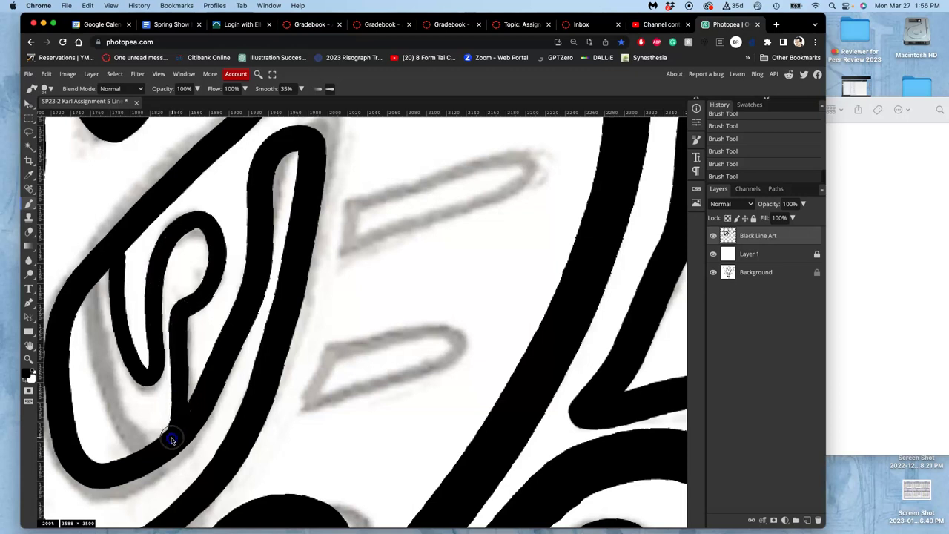
mouse_move(133, 445)
mouse_down()
mouse_move(99, 360)
mouse_move(93, 256)
mouse_up()
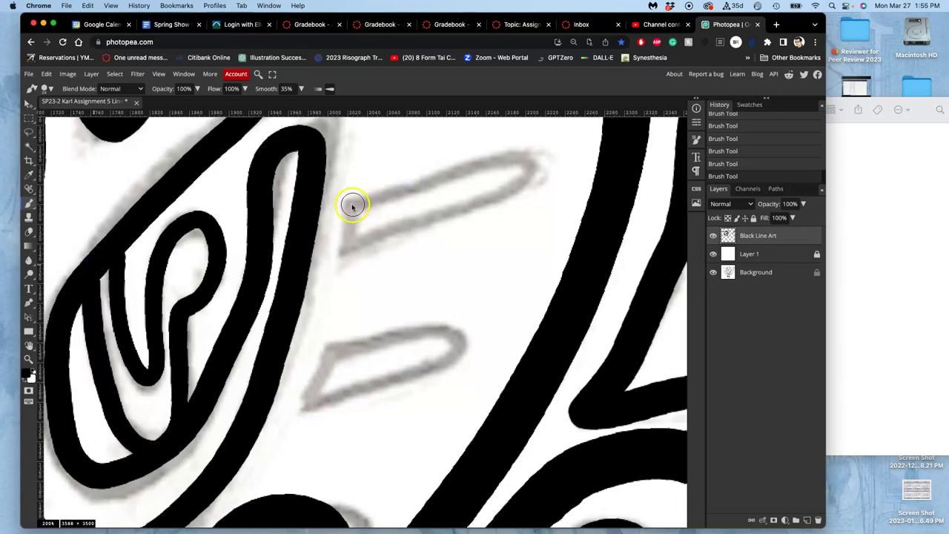
Trace the upper elongated bar beside the left eye in black and trim its protruding corner with white
mouse_move(349, 203)
mouse_down()
mouse_move(343, 255)
mouse_move(476, 206)
mouse_move(518, 182)
mouse_move(532, 158)
mouse_move(509, 152)
mouse_move(346, 201)
mouse_up()
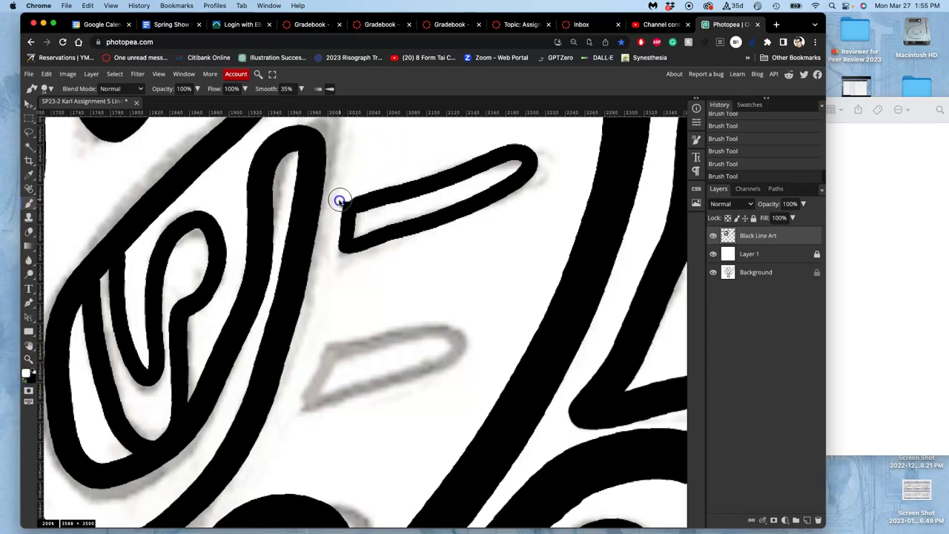
key(super+z)
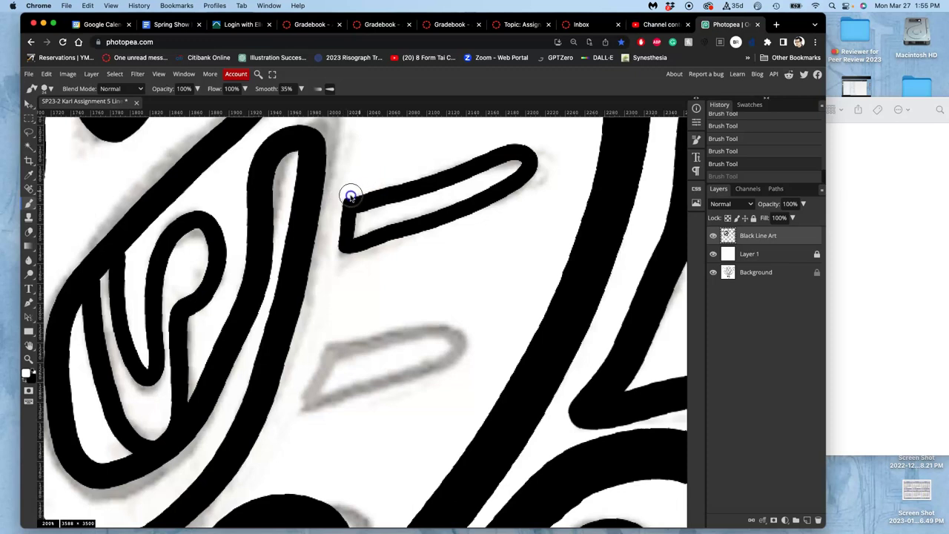
click(338, 202)
key(super+z)
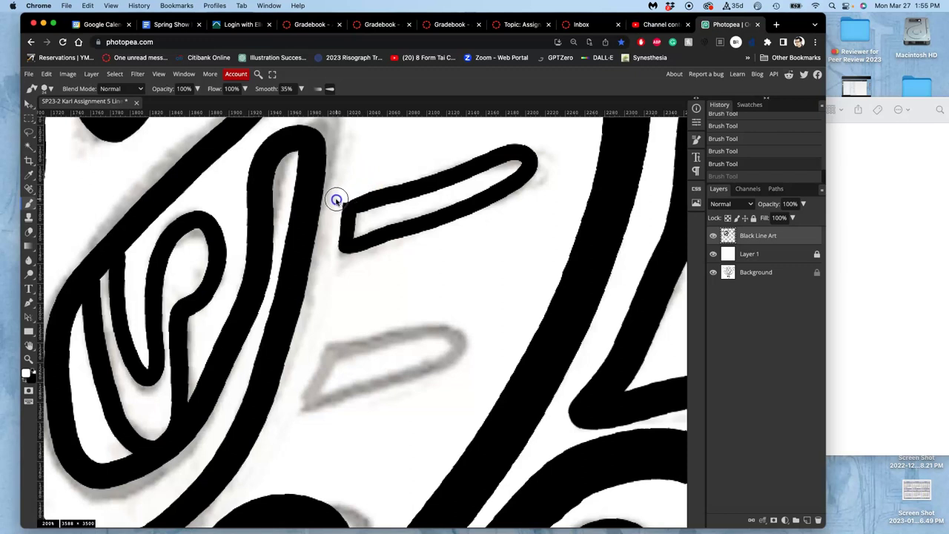
click(336, 201)
key(super+z)
key(super+shift+z)
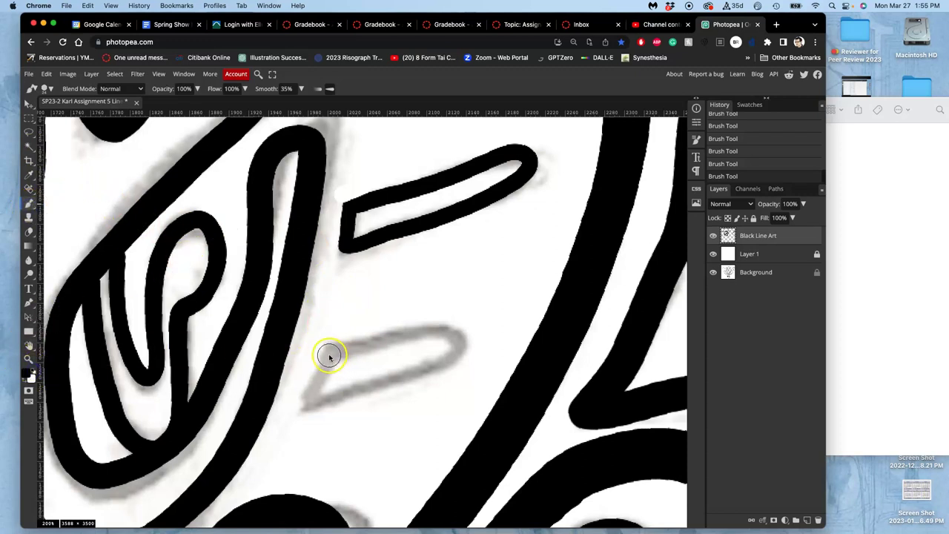
Trace the lower elongated bar beside the left eye in black and clean up its pointed corner with white
drag(328, 355, 311, 396)
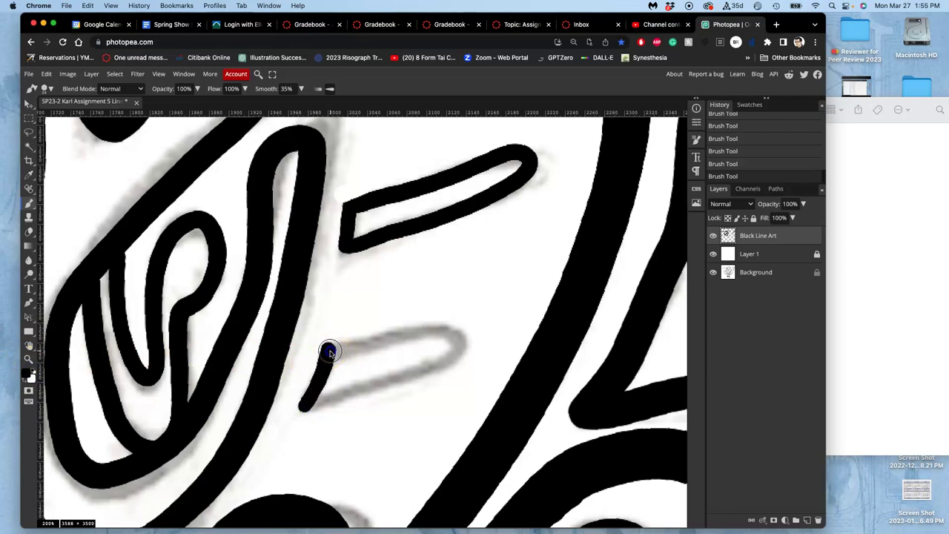
mouse_move(358, 346)
mouse_down()
mouse_move(448, 327)
mouse_move(462, 339)
mouse_move(438, 366)
mouse_move(314, 408)
mouse_up()
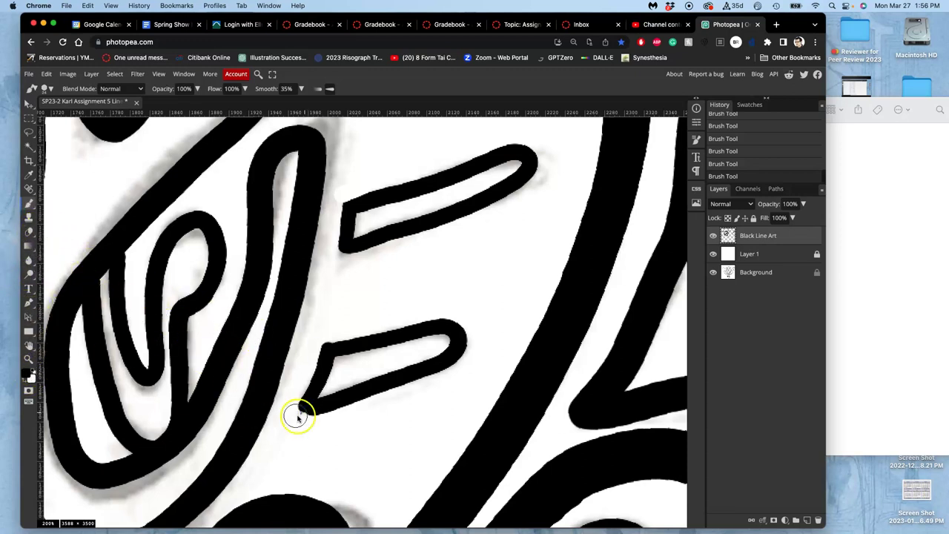
mouse_move(348, 304)
mouse_down()
mouse_move(486, 253)
mouse_move(440, 265)
mouse_up()
key(super+z)
key(super+z)
key(super+z)
key(super+z)
key(super+z)
key(super+z)
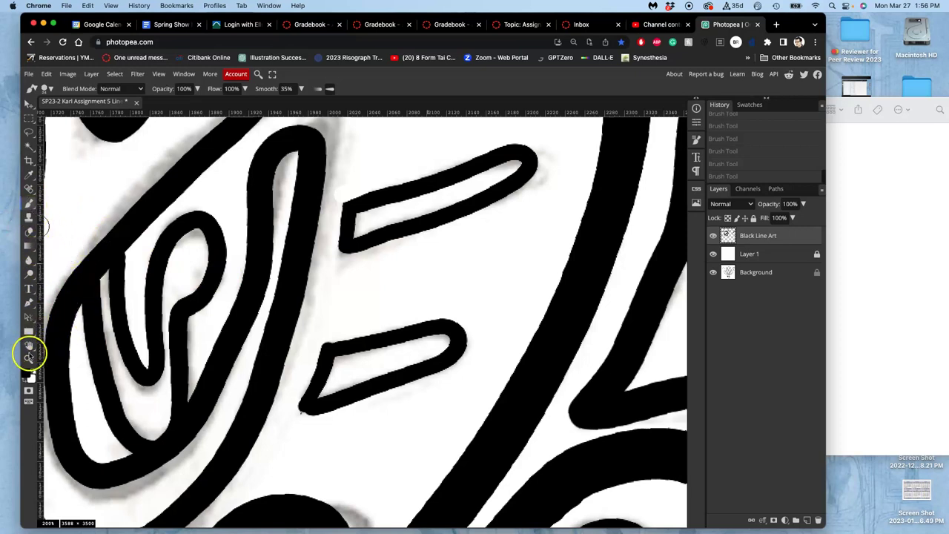
click(25, 379)
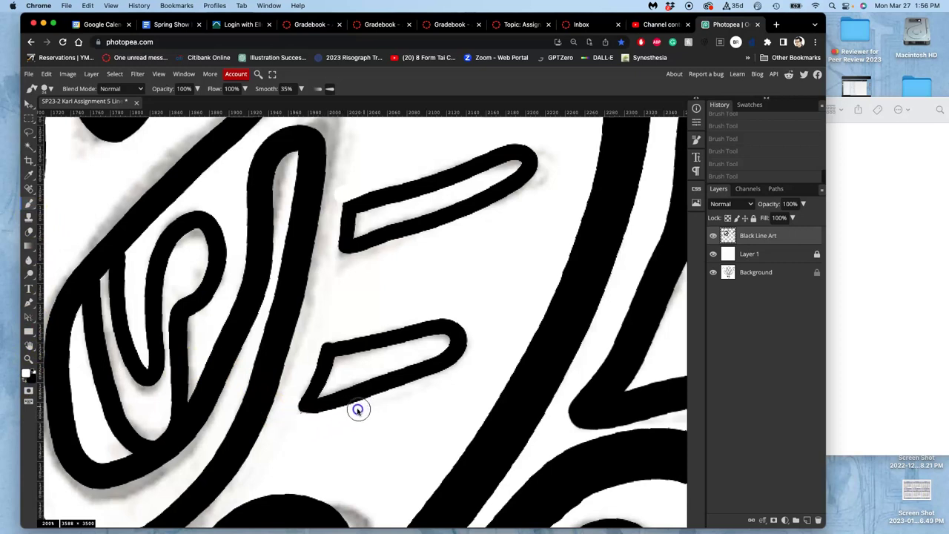
Thin and smooth the underside of the lower elongated bar beside the left eye with white
drag(356, 410, 305, 421)
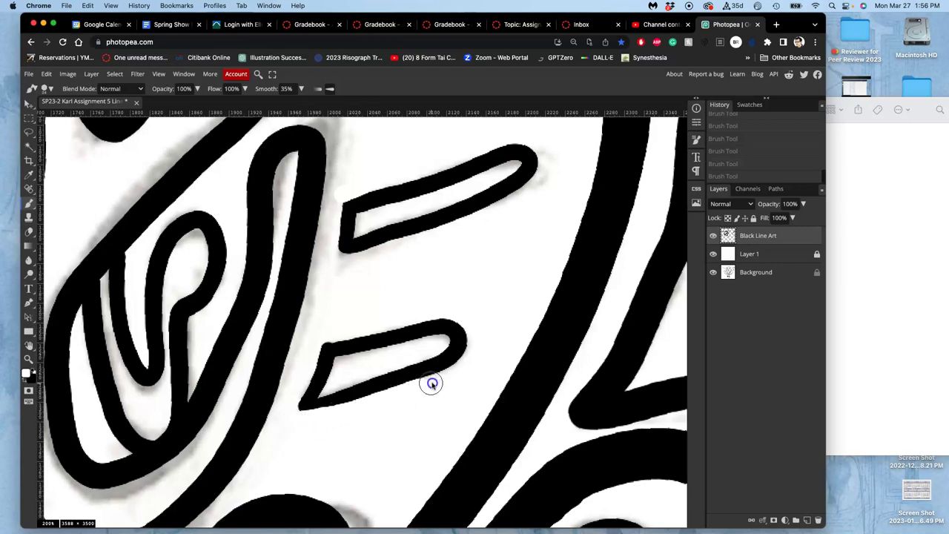
drag(454, 374, 457, 374)
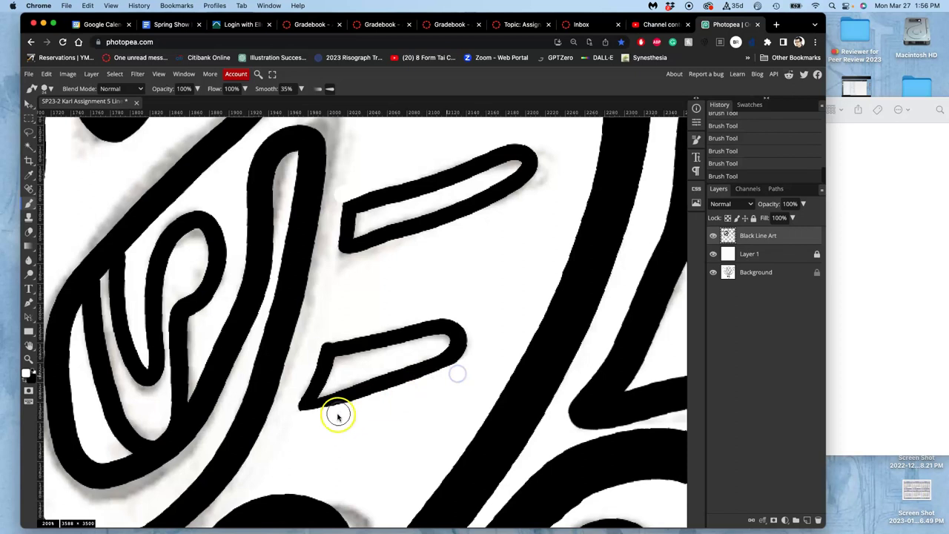
drag(353, 383, 350, 383)
Hollow out the solid black pointed tip below the left eye with white, clearing the leftover black and gray marks inside it
scroll(349, 384, left, 8)
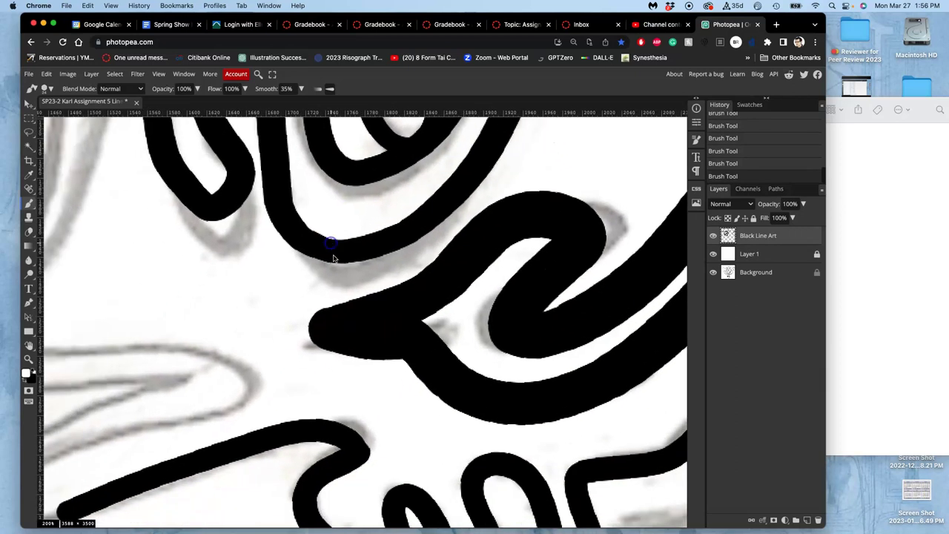
drag(309, 309, 361, 280)
mouse_move(414, 297)
mouse_down()
mouse_move(460, 313)
mouse_move(458, 299)
mouse_move(536, 255)
mouse_up()
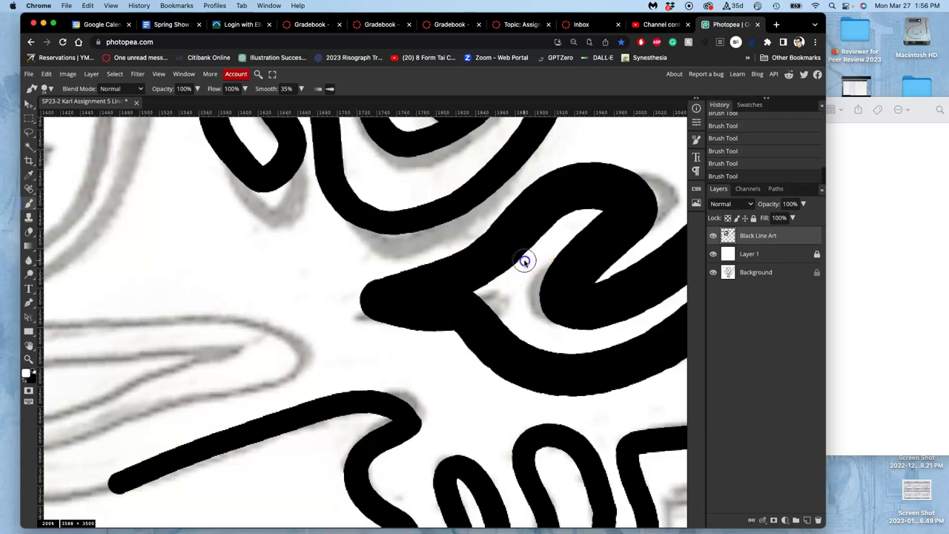
drag(466, 286, 422, 294)
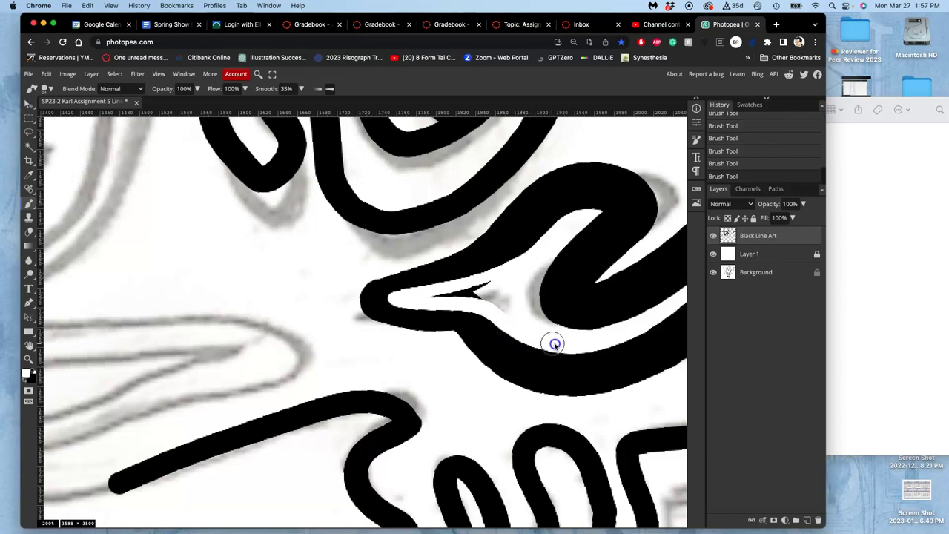
drag(504, 314, 429, 296)
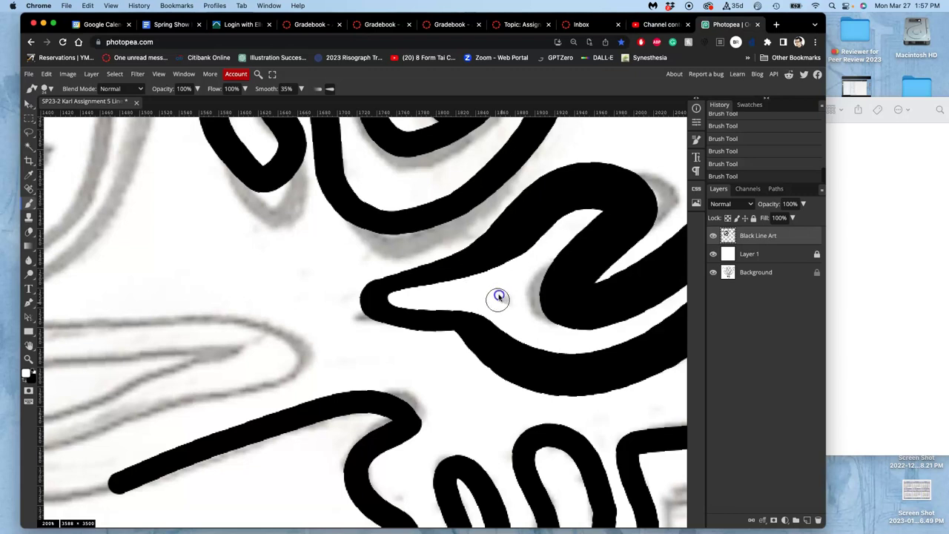
drag(505, 295, 509, 300)
Switch the brush color to black and trace the wavy upper outline of the scroll ornament from its outer tip, up and left of the eye
drag(387, 327, 252, 370)
drag(170, 329, 444, 381)
scroll(426, 382, up, 4)
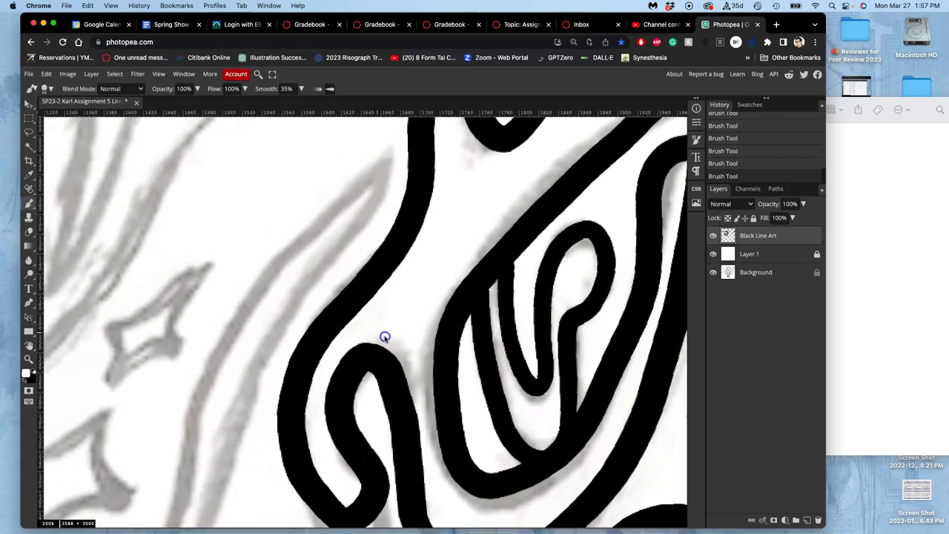
scroll(394, 342, up, 5)
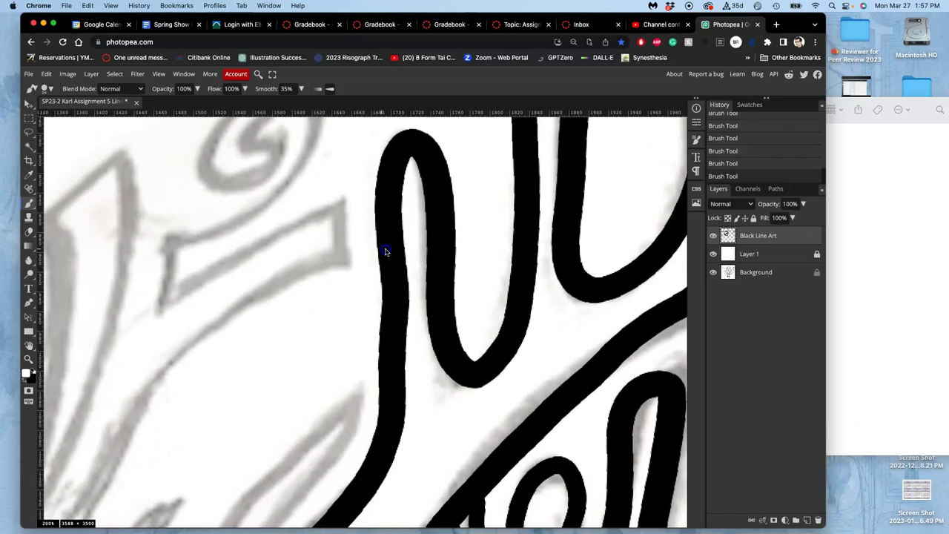
scroll(394, 252, up, 5)
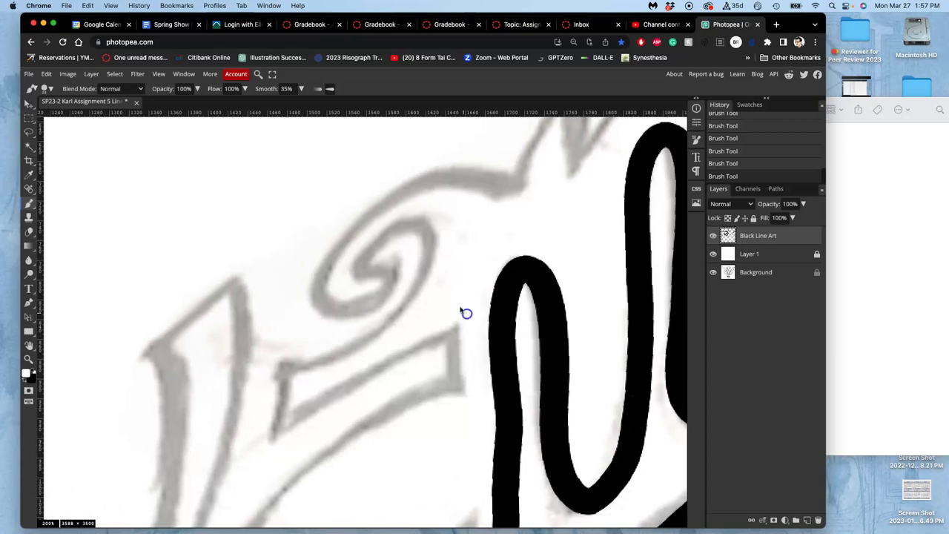
drag(460, 274, 369, 338)
key(super+minus)
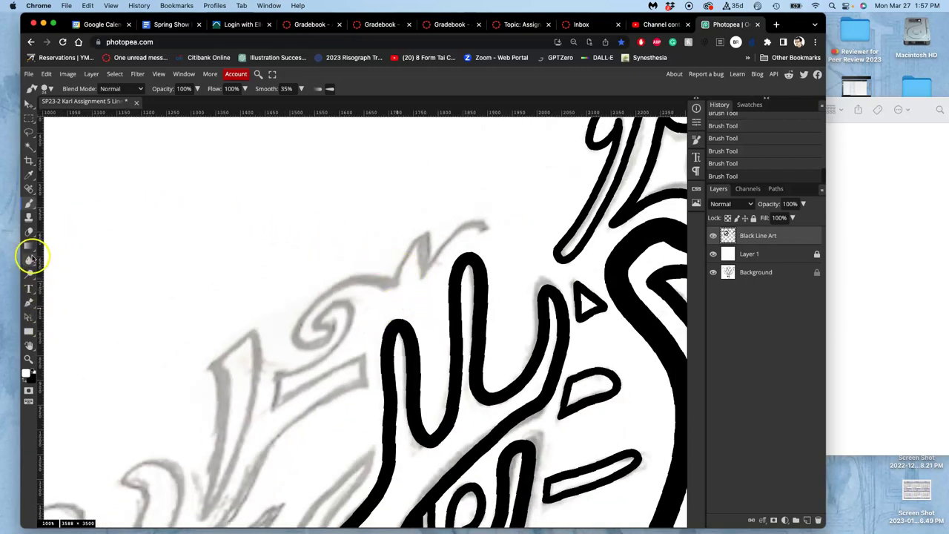
click(31, 370)
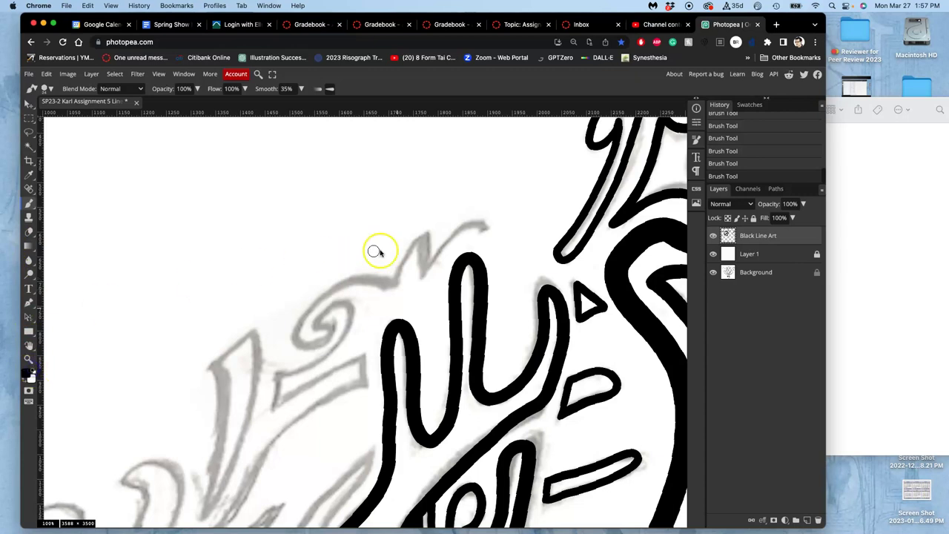
drag(417, 241, 486, 227)
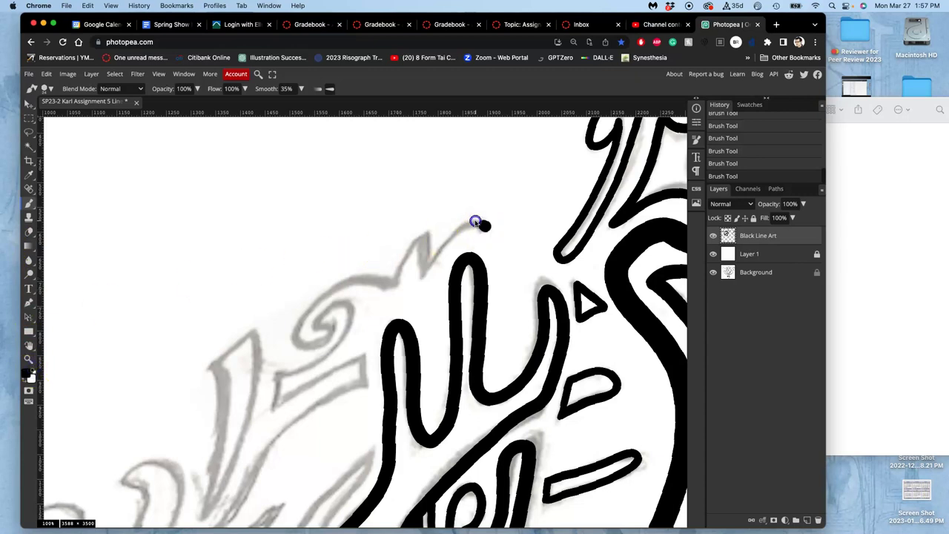